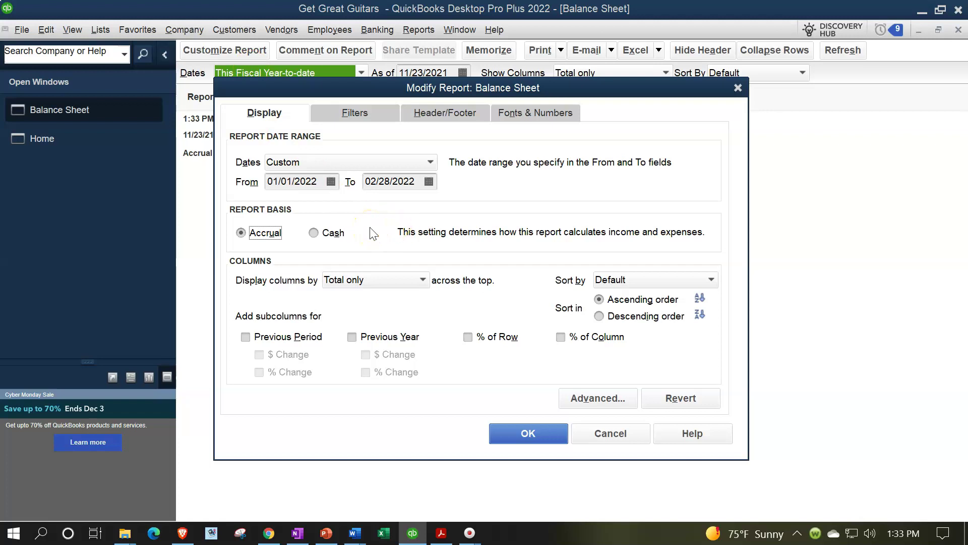
Set the Balance Sheet report's column label font size to 14, extend the change to all related fonts, and apply the report settings.
{"action": "left_click", "coordinate": [507, 112]}
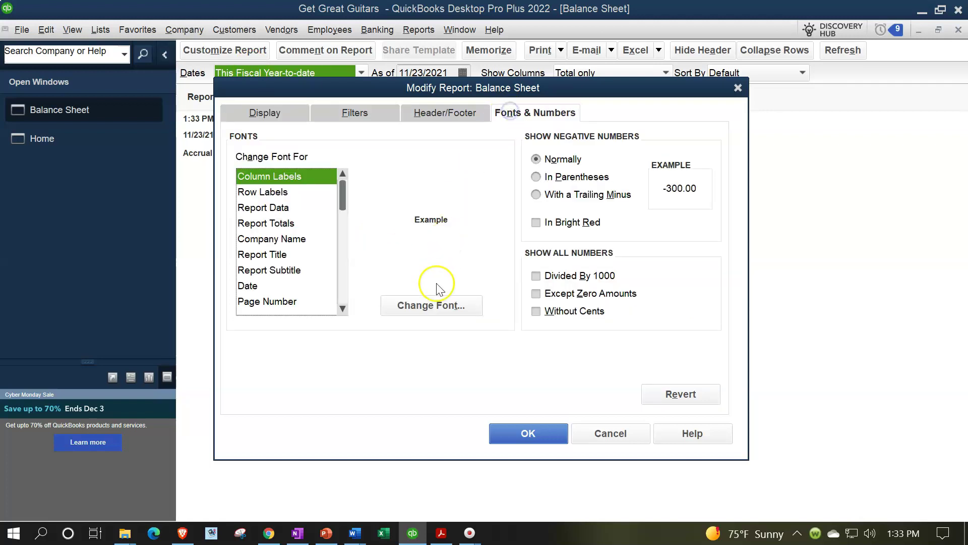
{"action": "left_click", "coordinate": [431, 305]}
{"action": "left_click", "coordinate": [463, 263]}
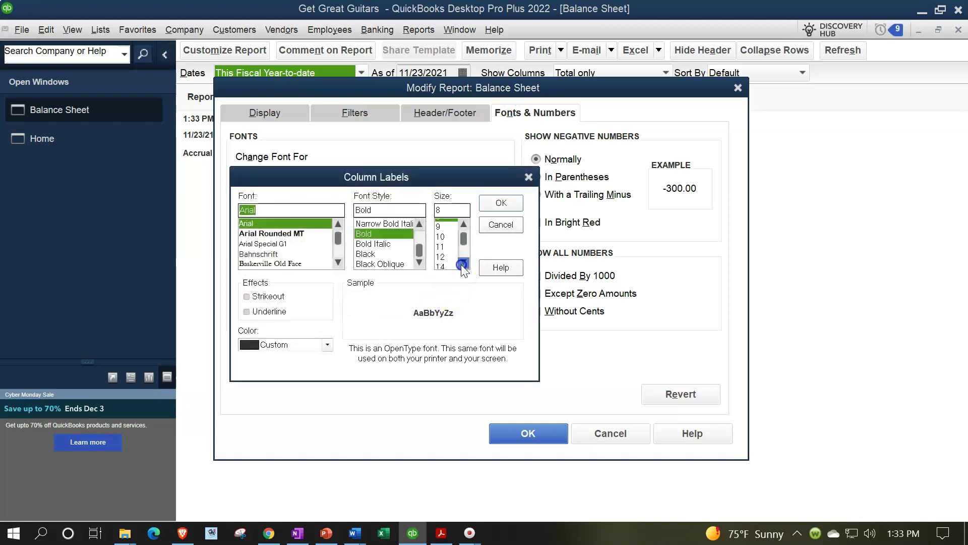
{"action": "left_click", "coordinate": [442, 264]}
{"action": "left_click", "coordinate": [500, 204]}
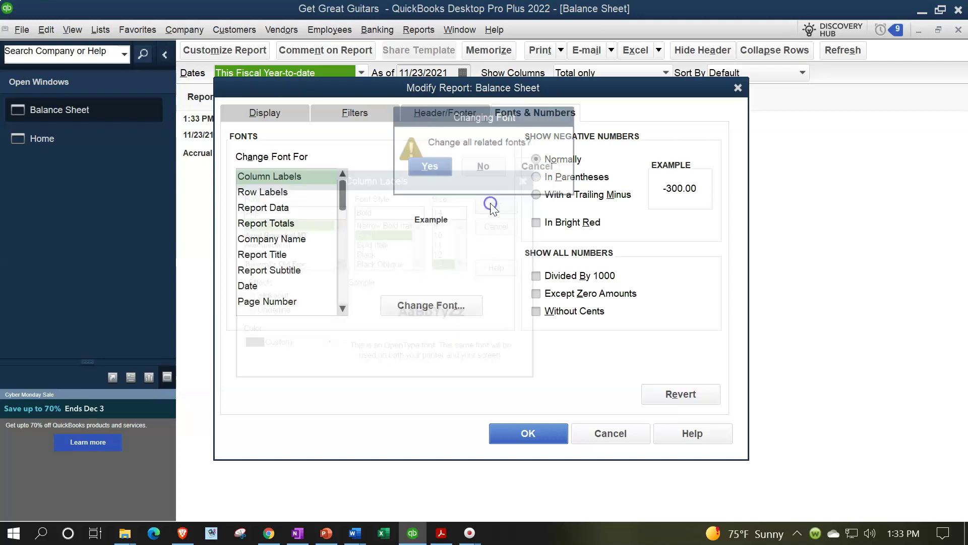
{"action": "left_click", "coordinate": [438, 169]}
{"action": "left_click", "coordinate": [524, 431]}
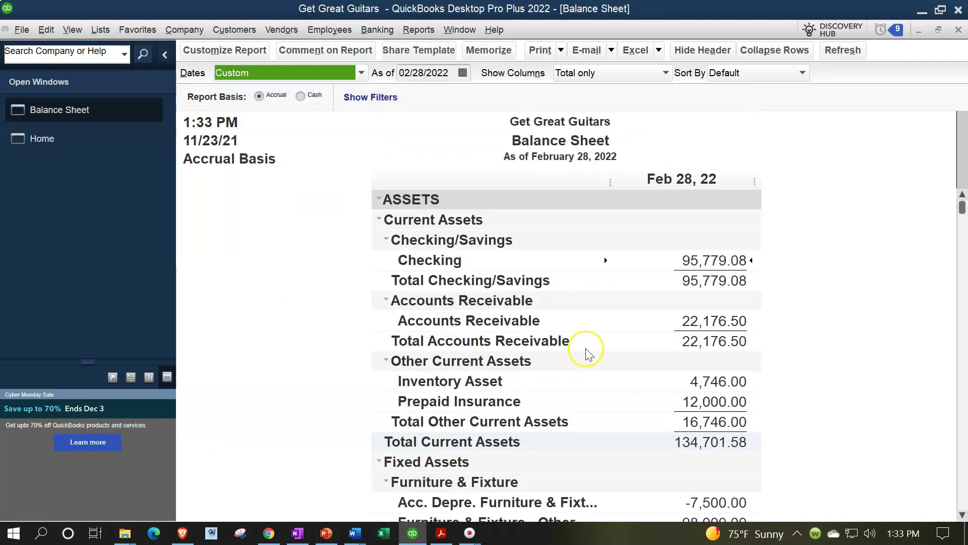
Begin the Checking reconciliation dated 02/28/2022 after comparing its balances with the February bank statement PDF, and collapse the side navigation.
{"action": "double_click", "coordinate": [697, 265]}
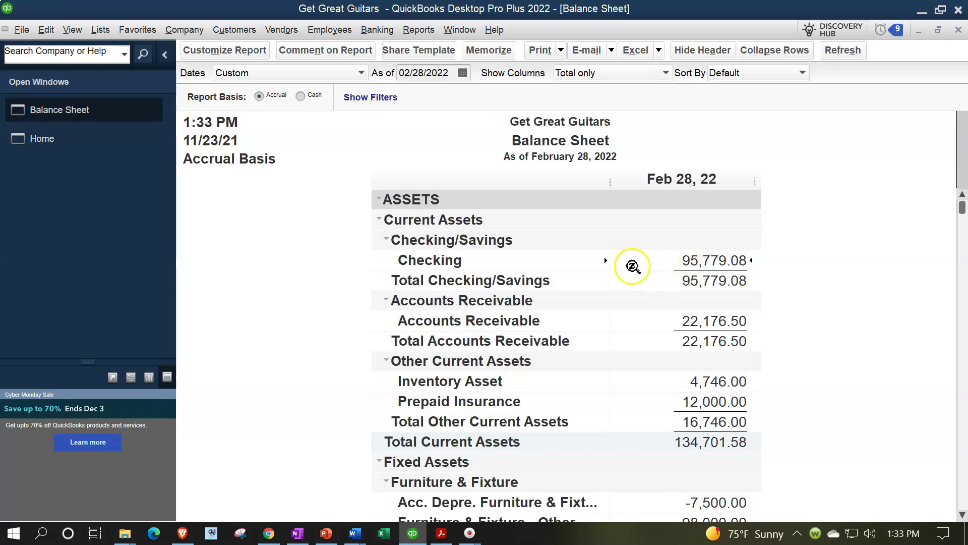
{"action": "left_click", "coordinate": [386, 35]}
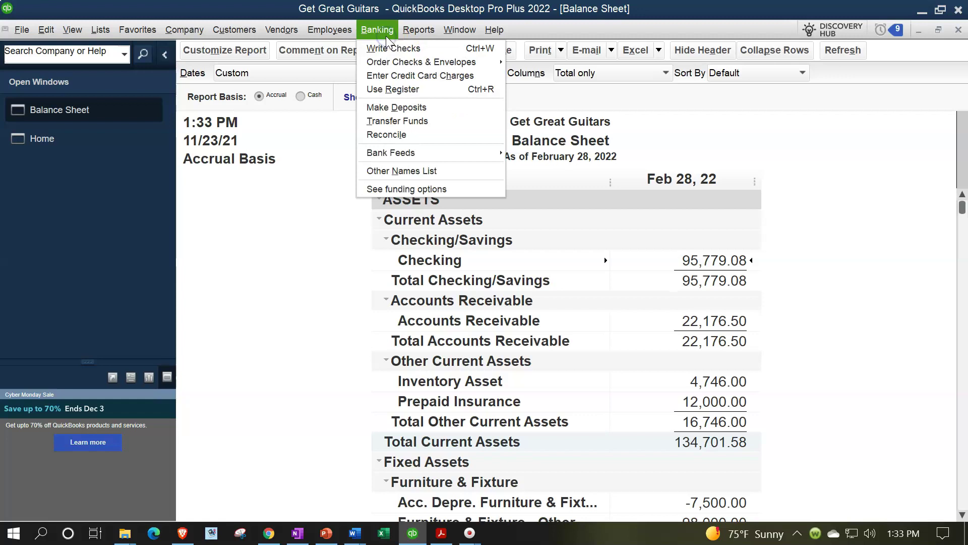
{"action": "left_click", "coordinate": [394, 134]}
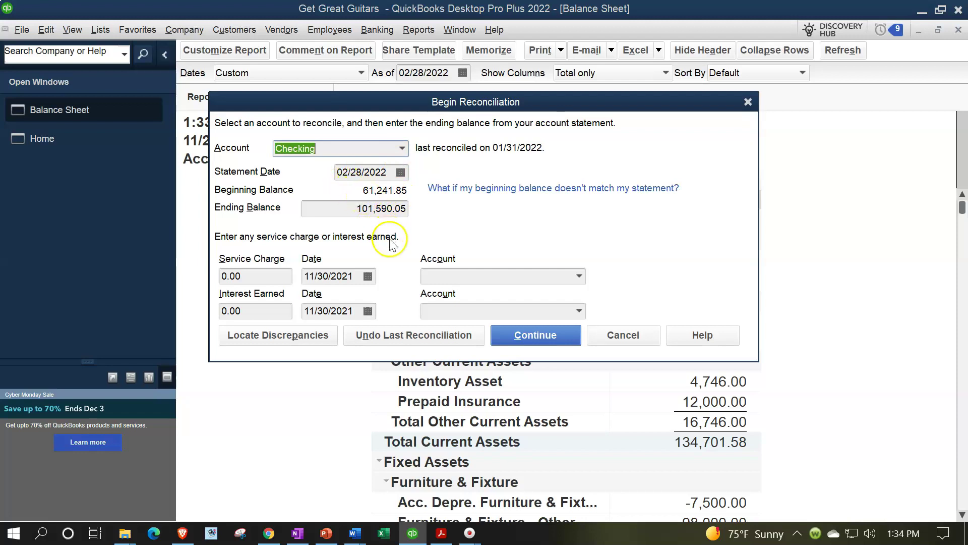
{"action": "left_click", "coordinate": [442, 533]}
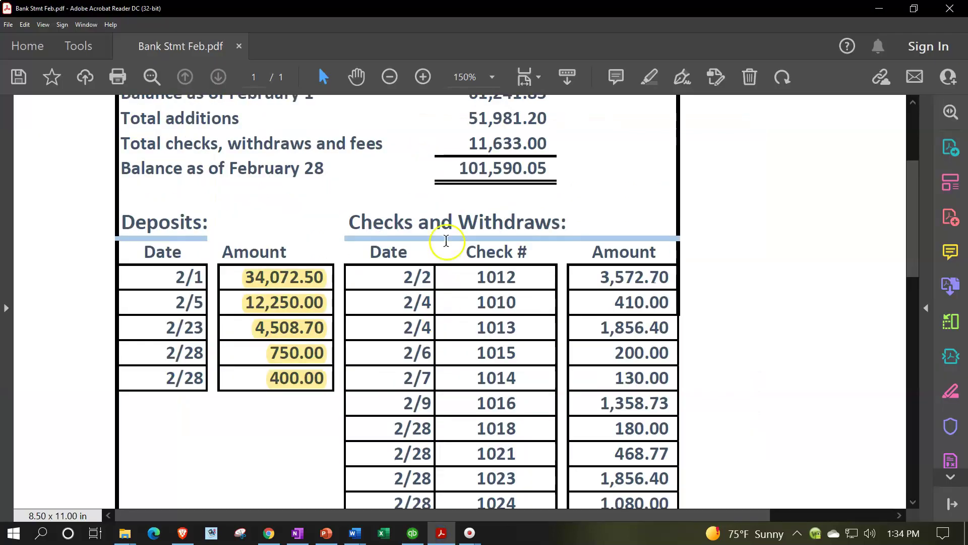
{"action": "scroll", "coordinate": [444, 197], "scroll_direction": "up", "scroll_amount": 2}
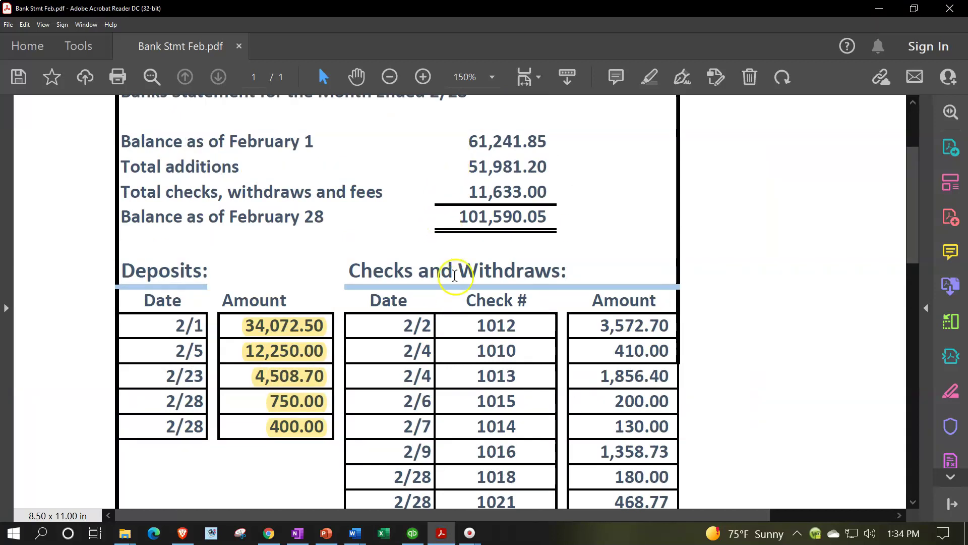
{"action": "left_click", "coordinate": [413, 532]}
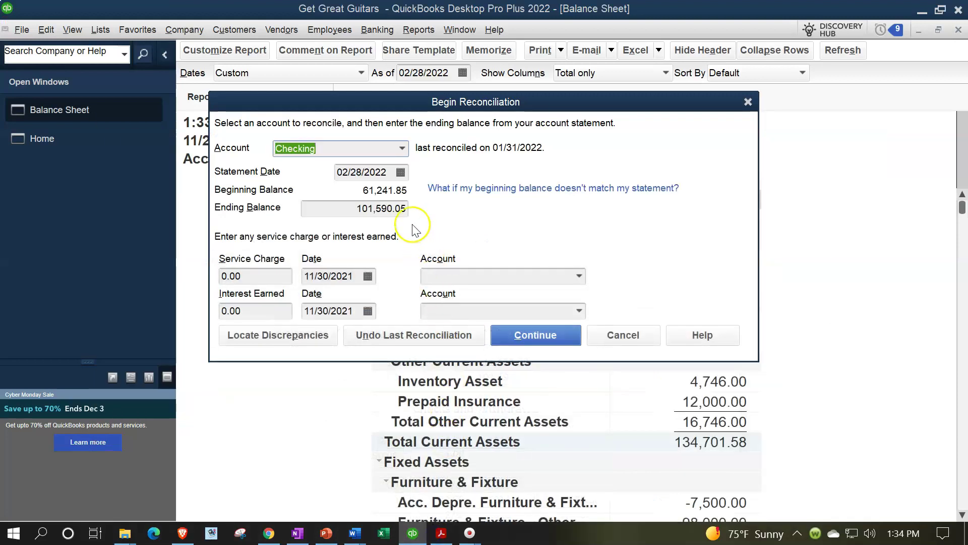
{"action": "left_click", "coordinate": [526, 336]}
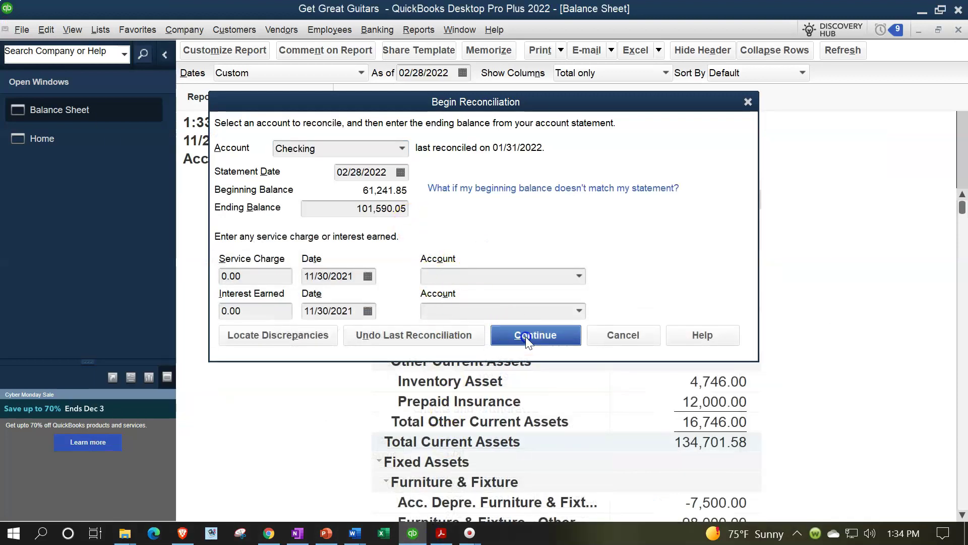
{"action": "left_click", "coordinate": [528, 342]}
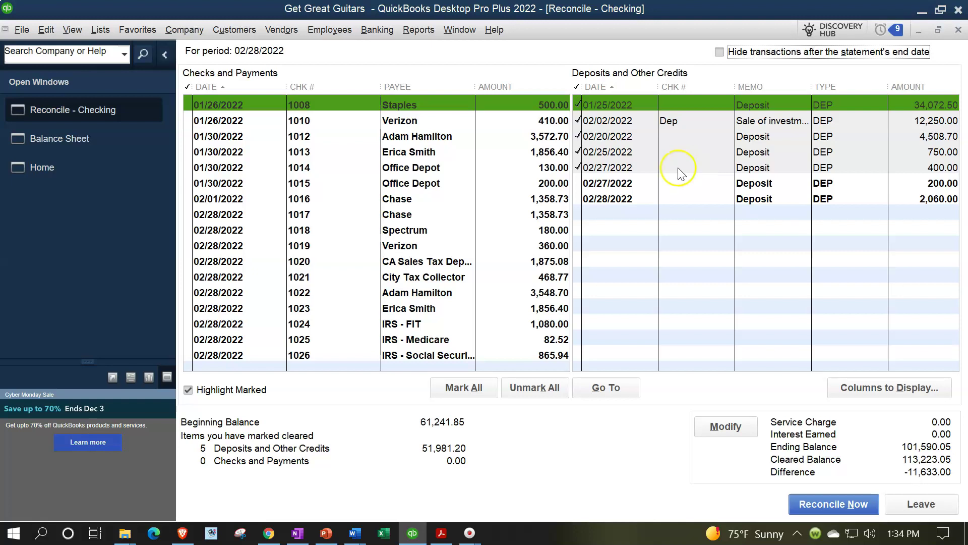
{"action": "left_click", "coordinate": [167, 55]}
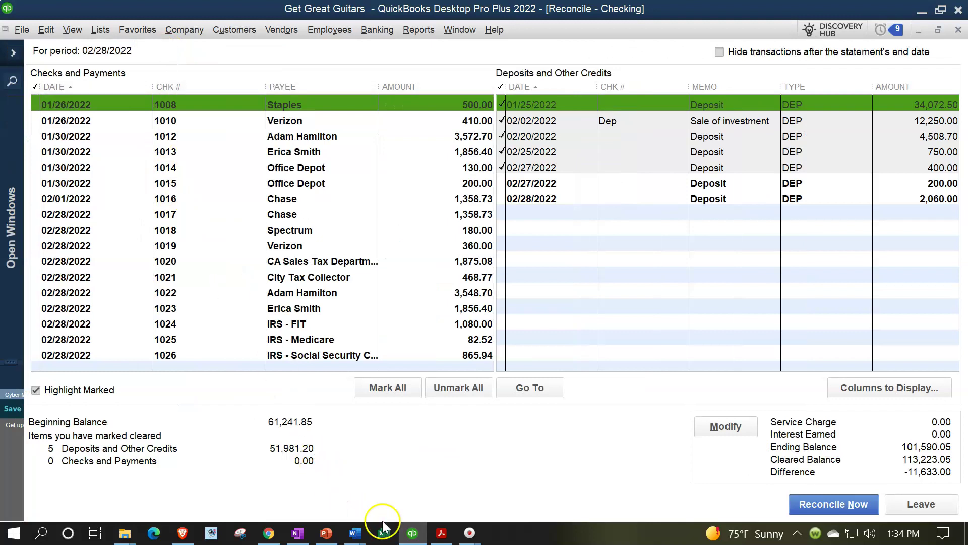
Switch to the bank statement in Acrobat Reader and examine the date, number and amount of check 1012 under Checks and Withdraws.
{"action": "left_click", "coordinate": [440, 532]}
{"action": "left_click", "coordinate": [440, 533]}
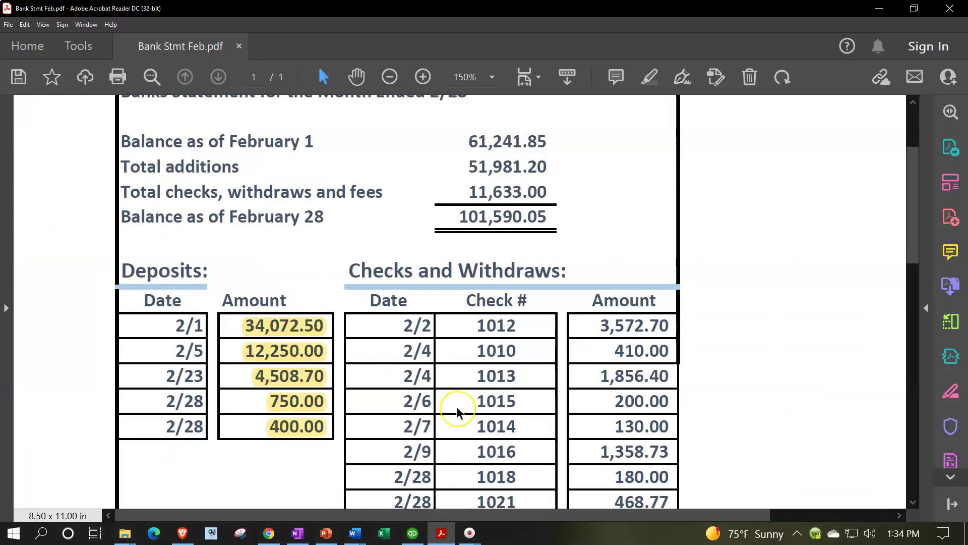
{"action": "scroll", "coordinate": [459, 412], "scroll_direction": "down", "scroll_amount": 1}
{"action": "scroll", "coordinate": [458, 412], "scroll_direction": "down", "scroll_amount": 2}
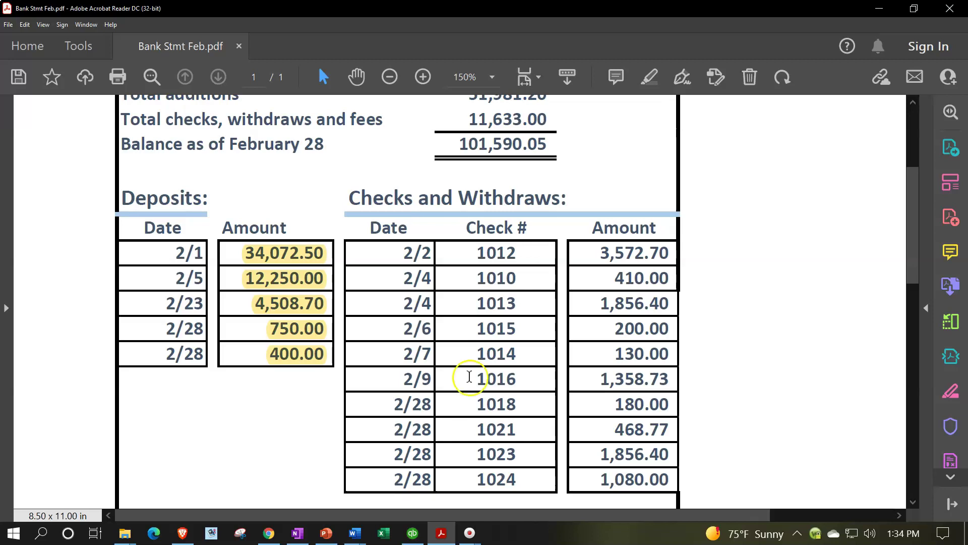
{"action": "left_click_drag", "start_coordinate": [477, 253], "coordinate": [521, 255]}
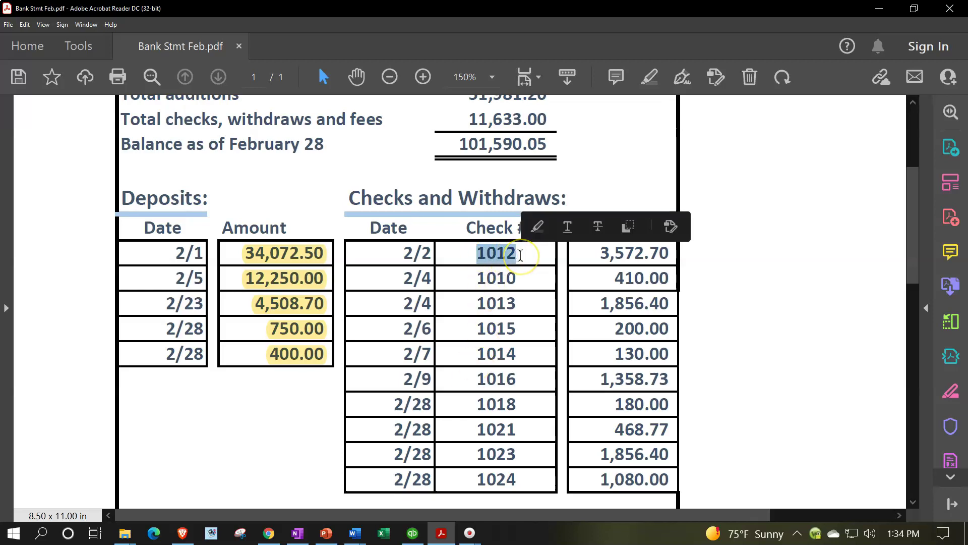
{"action": "left_click_drag", "start_coordinate": [404, 254], "coordinate": [433, 253]}
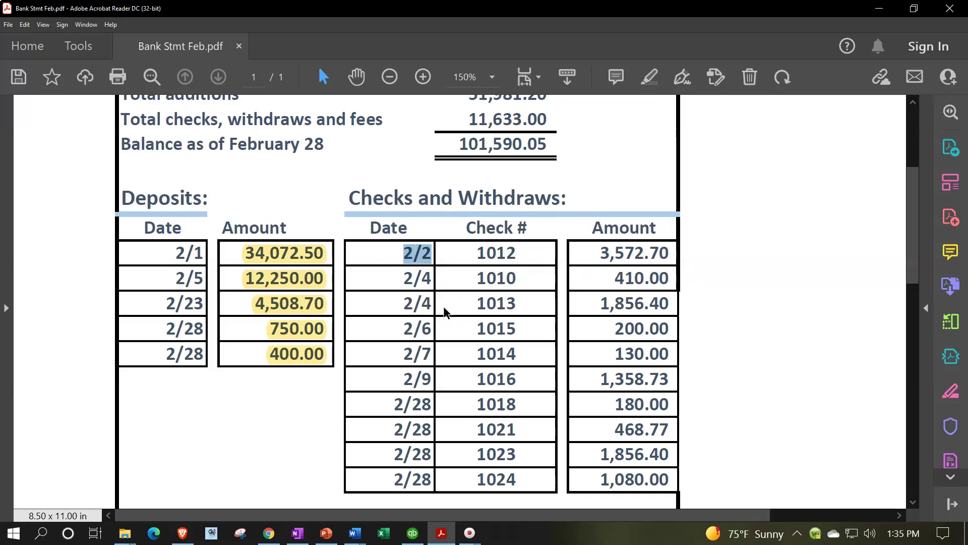
{"action": "left_click_drag", "start_coordinate": [474, 252], "coordinate": [510, 252]}
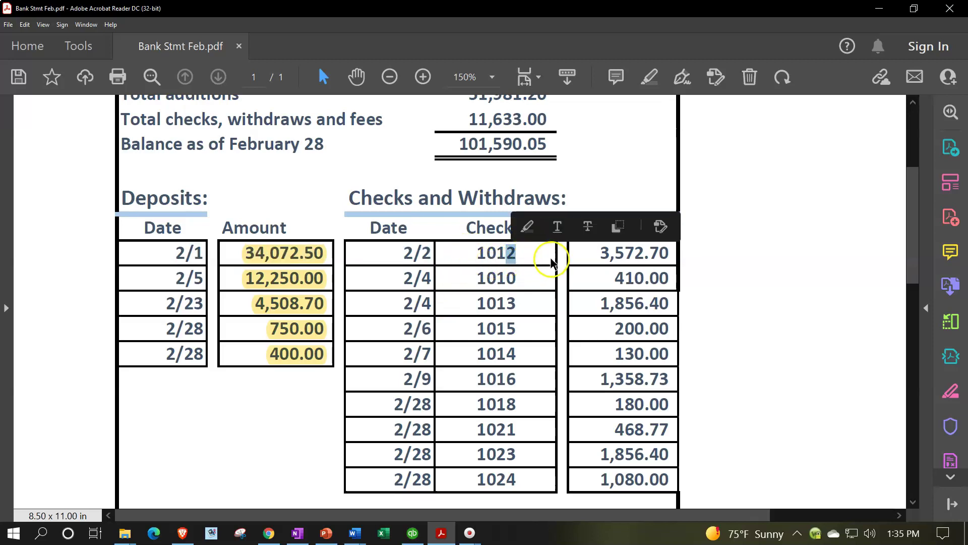
{"action": "left_click", "coordinate": [596, 254]}
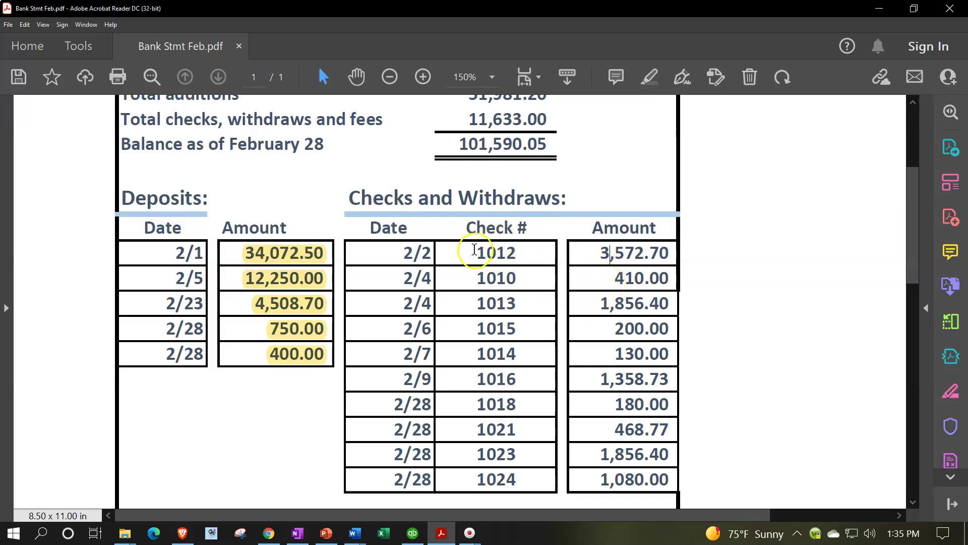
{"action": "left_click_drag", "start_coordinate": [474, 251], "coordinate": [516, 250]}
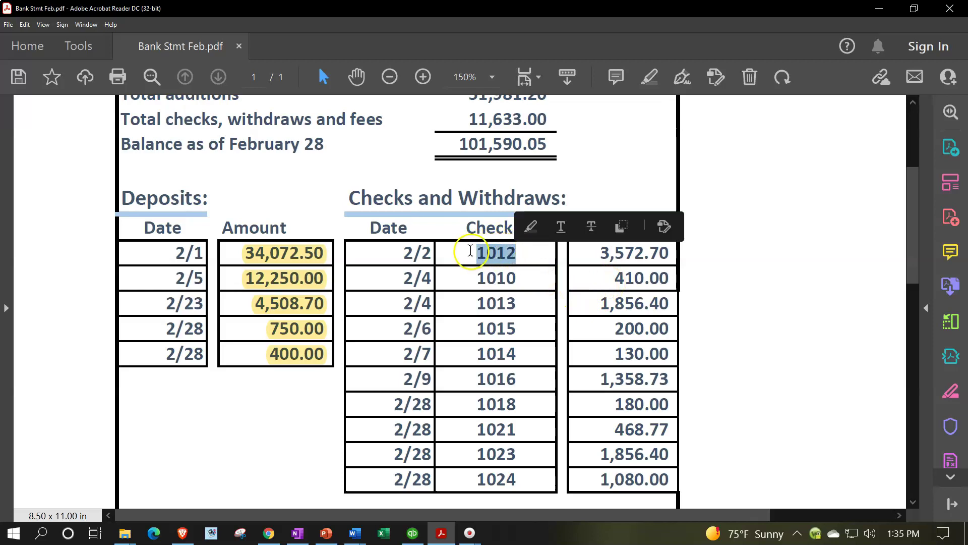
{"action": "left_click_drag", "start_coordinate": [405, 252], "coordinate": [429, 252]}
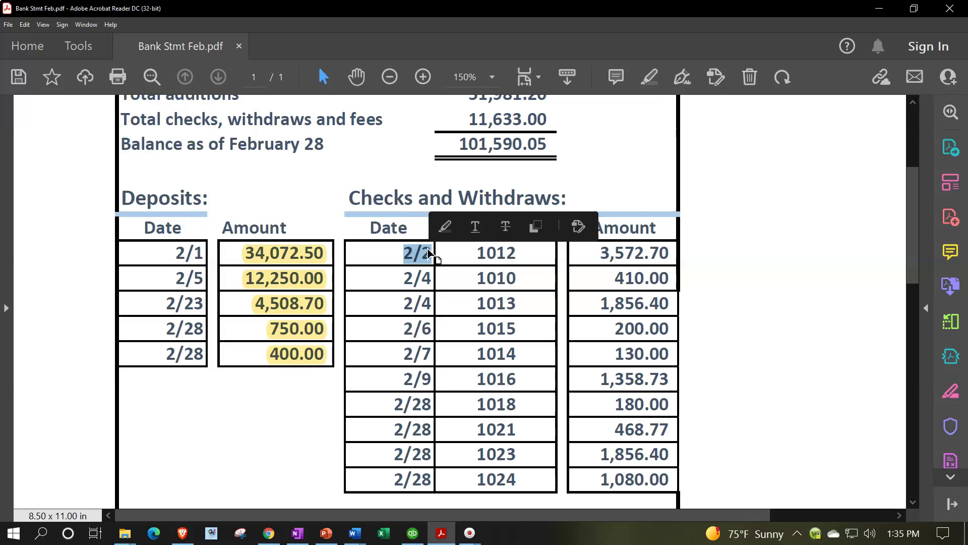
{"action": "left_click", "coordinate": [640, 252]}
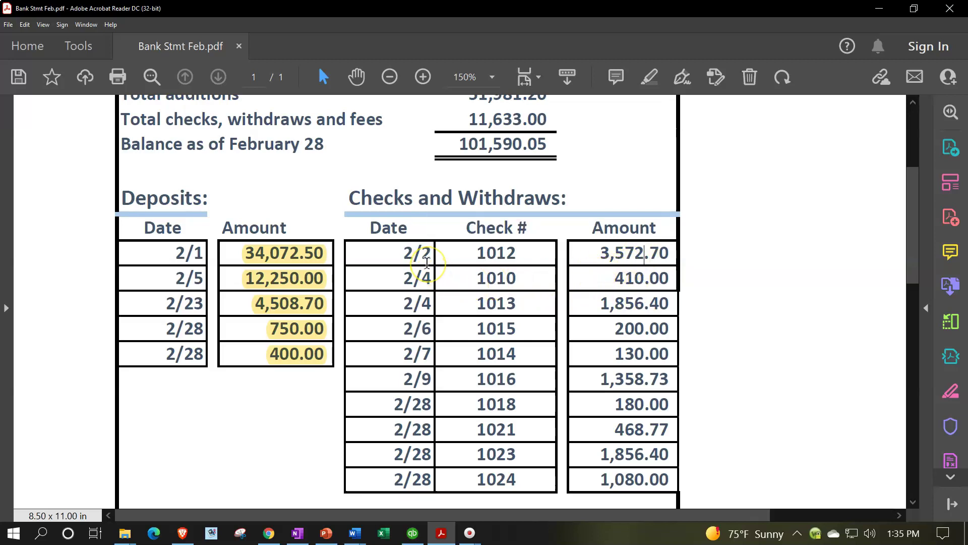
{"action": "left_click", "coordinate": [455, 264]}
{"action": "left_click", "coordinate": [458, 332]}
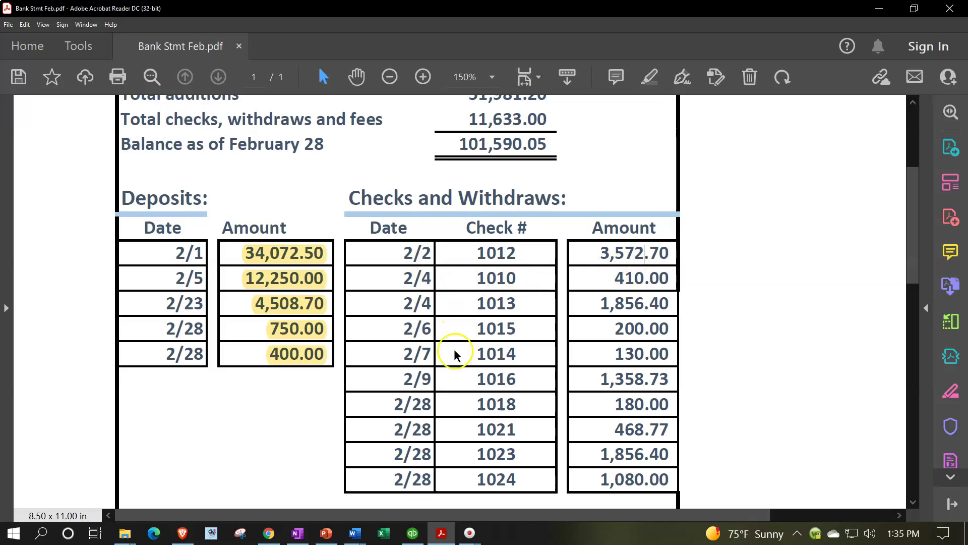
Mark check 1012 for 3,572.70 as cleared in the QuickBooks reconciliation, and highlight its amount in the Acrobat Reader bank statement.
{"action": "left_click", "coordinate": [412, 532]}
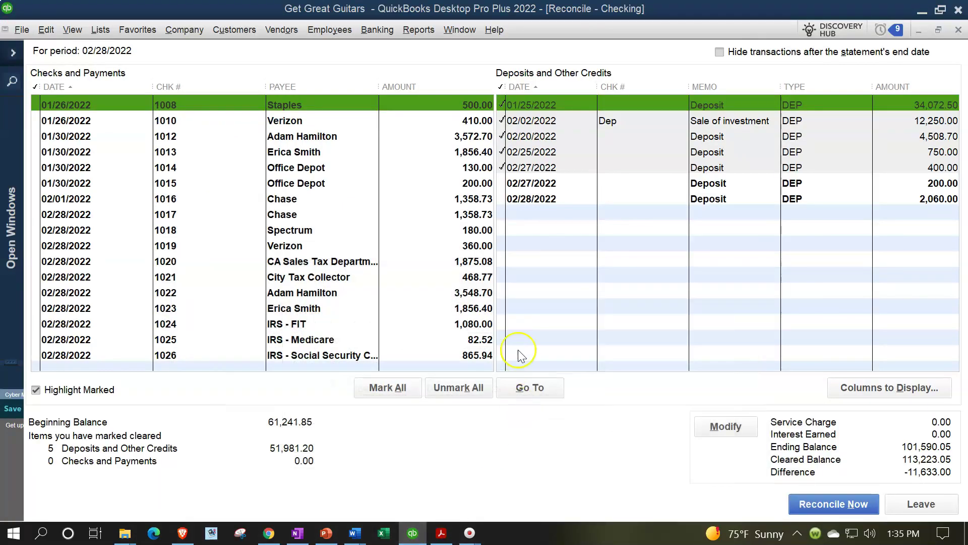
{"action": "left_click", "coordinate": [172, 144]}
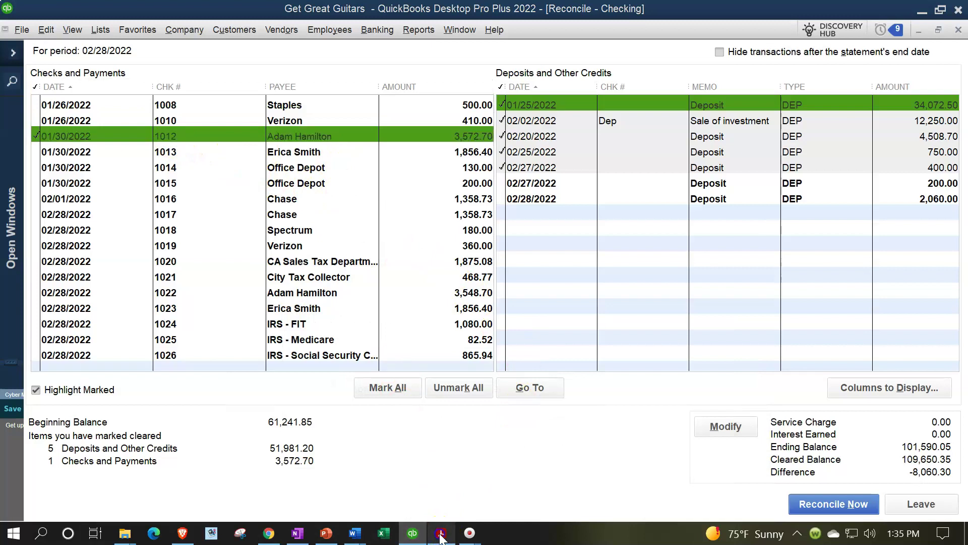
{"action": "left_click", "coordinate": [440, 534]}
{"action": "left_click", "coordinate": [441, 533]}
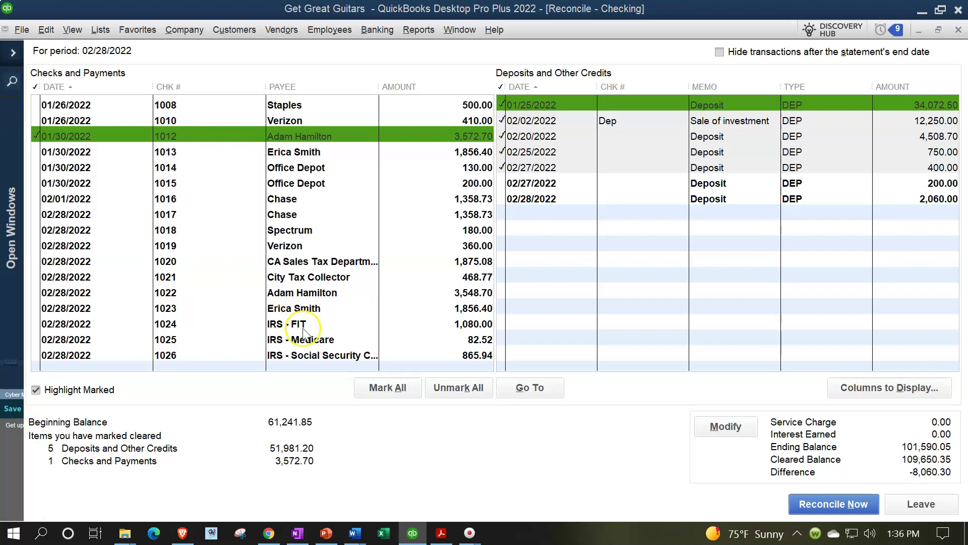
{"action": "left_click", "coordinate": [443, 532]}
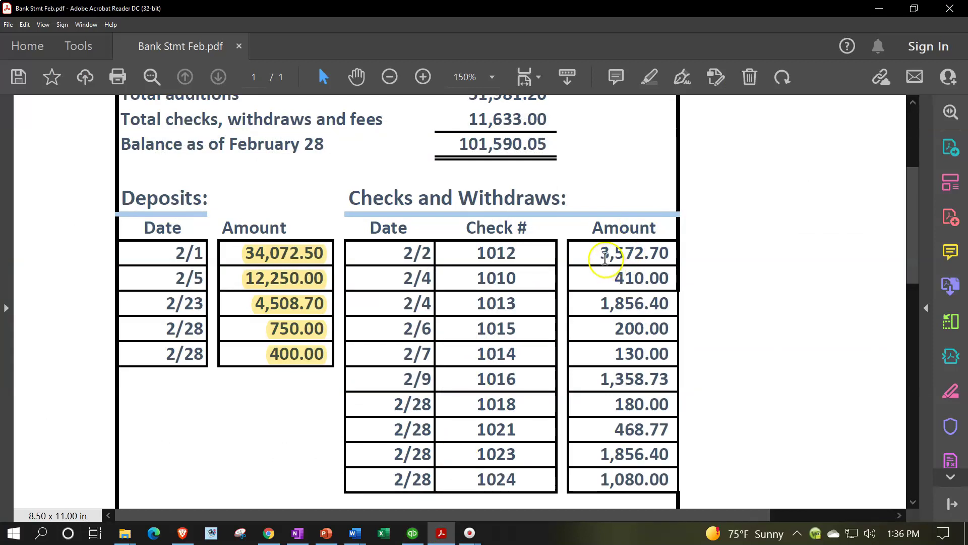
{"action": "left_click_drag", "start_coordinate": [609, 253], "coordinate": [670, 252]}
{"action": "left_click_drag", "start_coordinate": [601, 256], "coordinate": [671, 255]}
{"action": "left_click", "coordinate": [685, 227]}
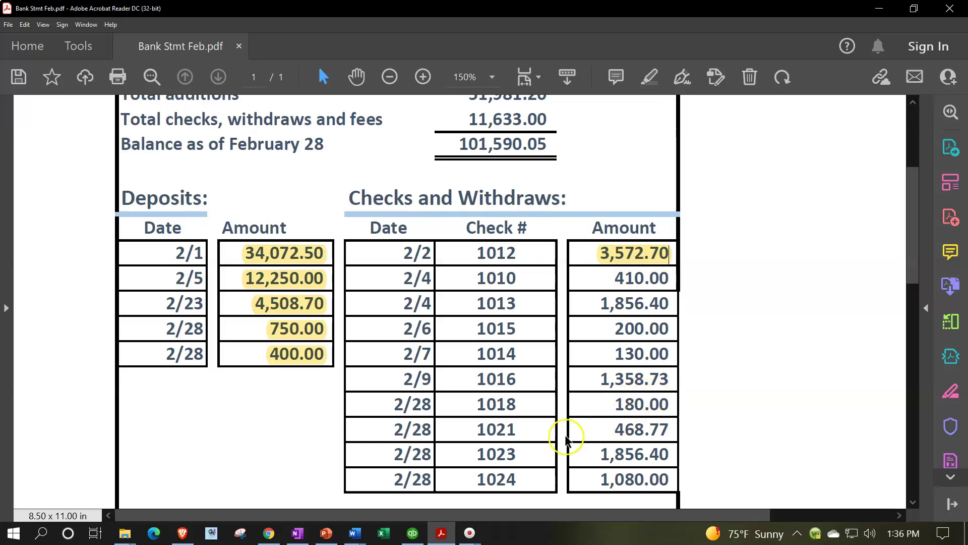
Mark check 1010 for 410.00 as cleared in the QuickBooks reconciliation, and highlight its amount in the Acrobat Reader bank statement.
{"action": "left_click", "coordinate": [442, 529]}
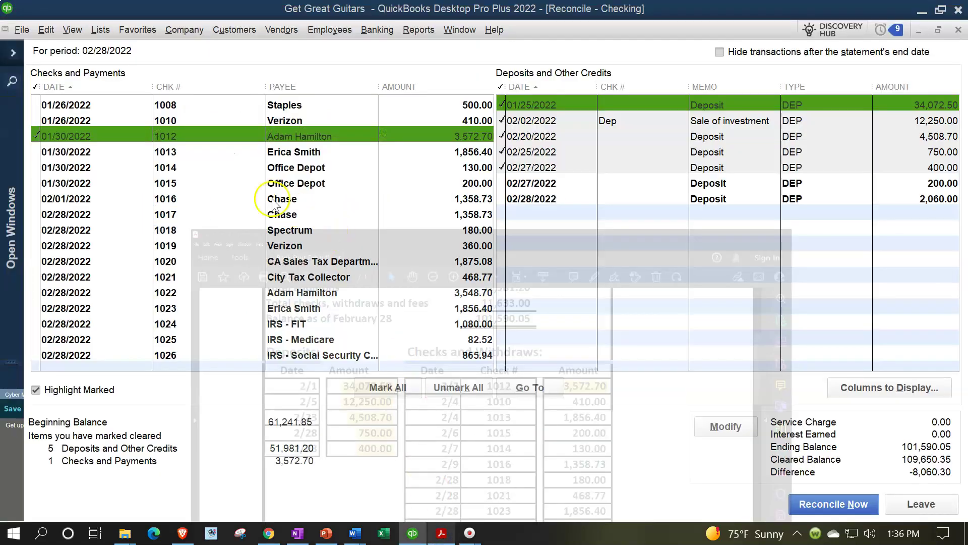
{"action": "left_click", "coordinate": [465, 120]}
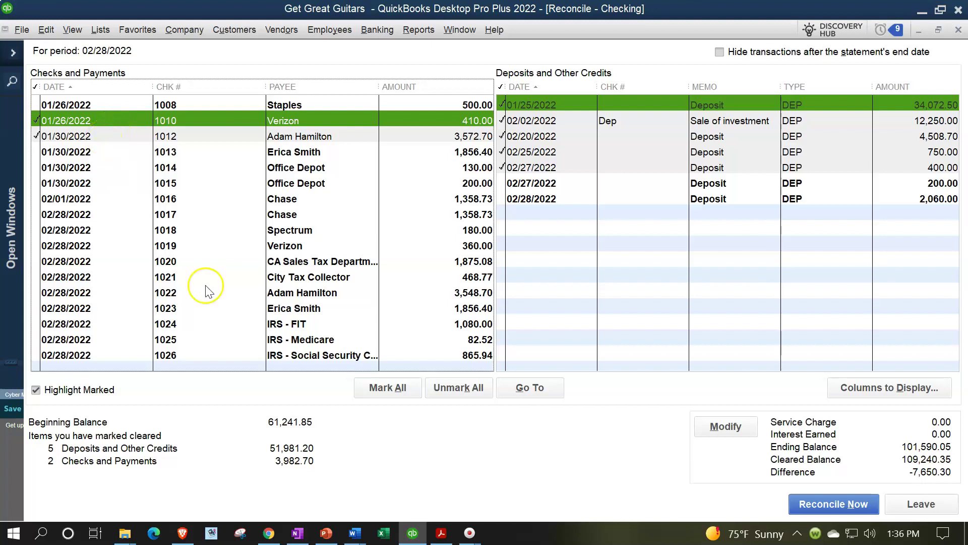
{"action": "left_click", "coordinate": [441, 533]}
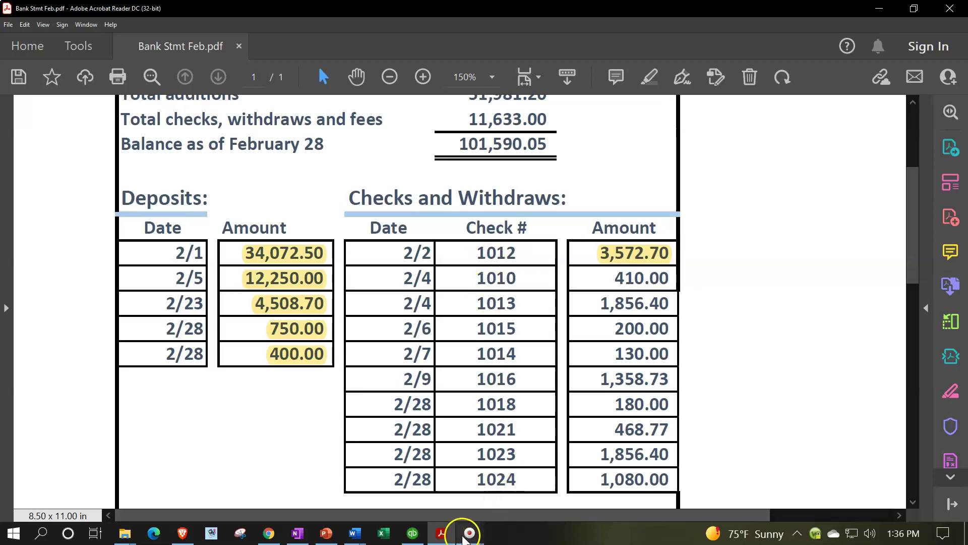
{"action": "mouse_move", "coordinate": [444, 535]}
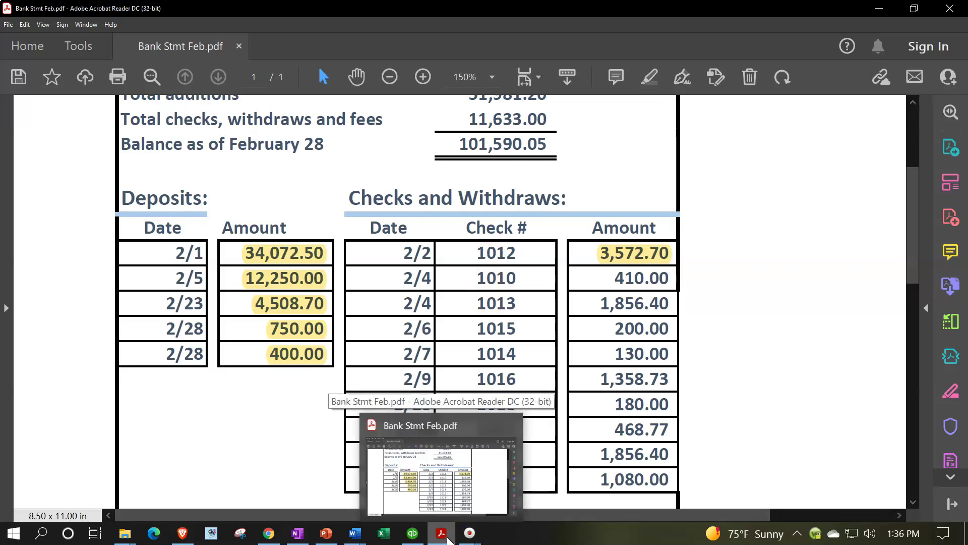
{"action": "left_click", "coordinate": [442, 534]}
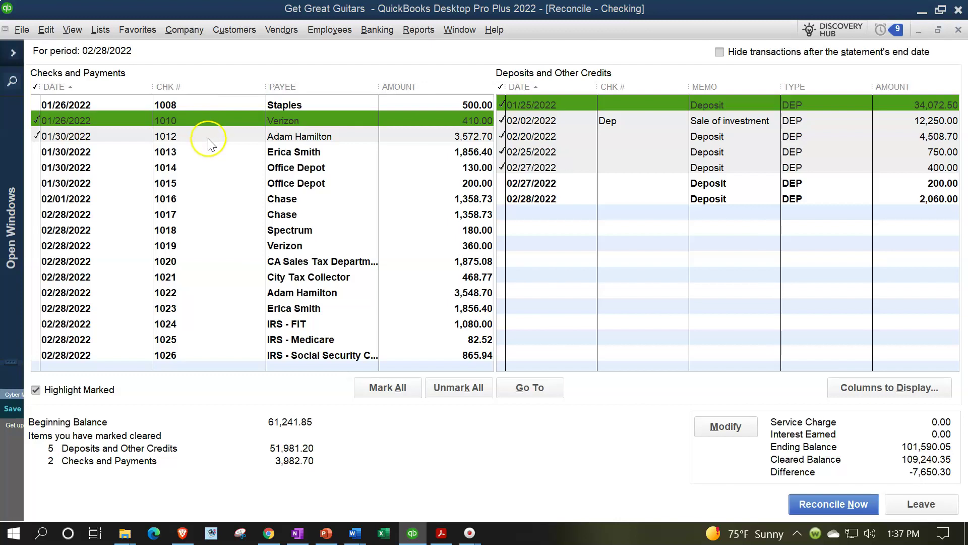
{"action": "left_click", "coordinate": [442, 536]}
{"action": "left_click_drag", "start_coordinate": [616, 277], "coordinate": [680, 280]}
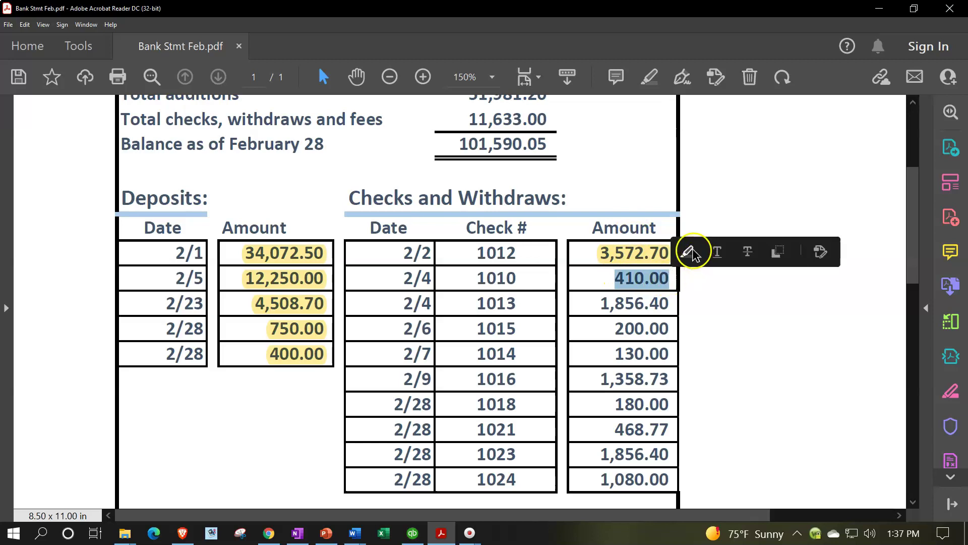
{"action": "left_click", "coordinate": [692, 252]}
{"action": "scroll", "coordinate": [711, 318], "scroll_direction": "down", "scroll_amount": 1}
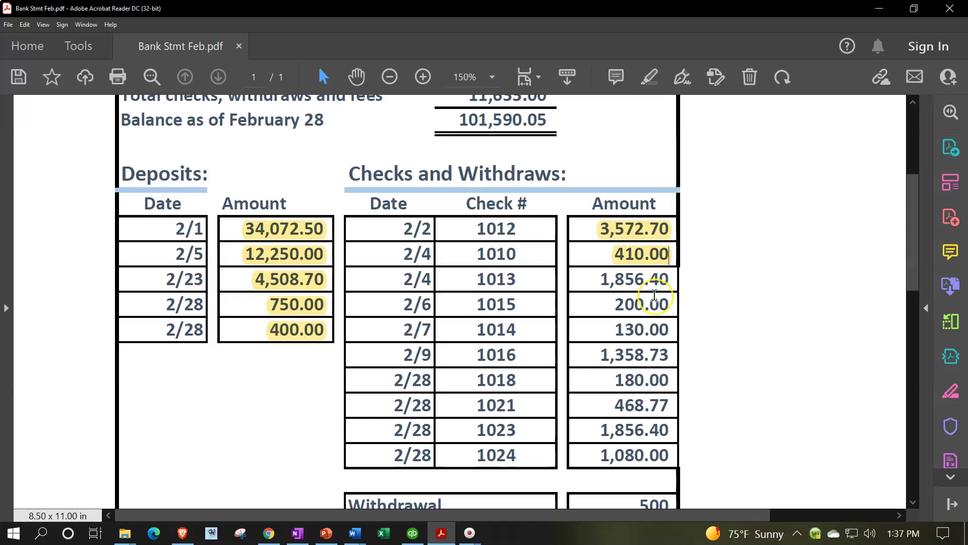
Mark check 1013 for 1,856.40 as cleared in the QuickBooks reconciliation, and highlight its amount in the Acrobat Reader bank statement.
{"action": "left_click", "coordinate": [515, 457]}
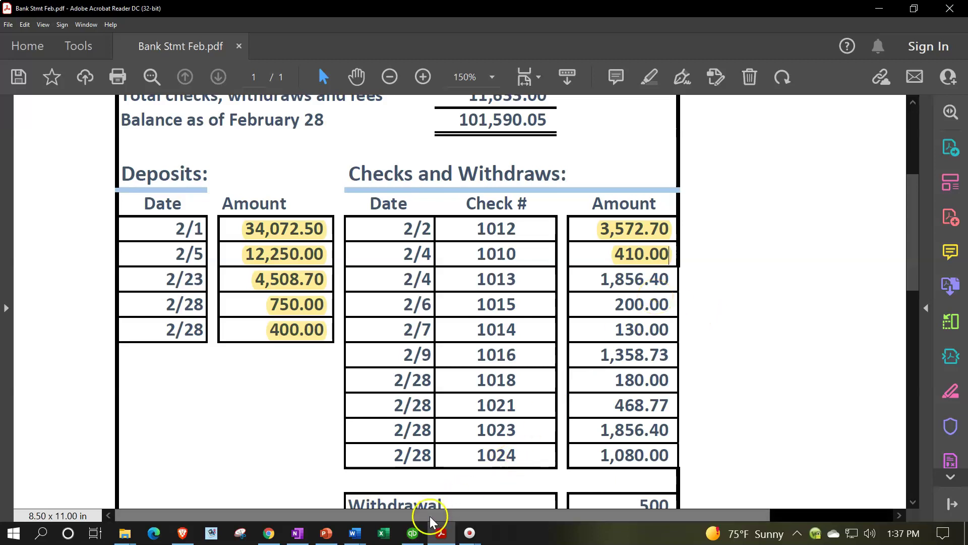
{"action": "left_click", "coordinate": [412, 532]}
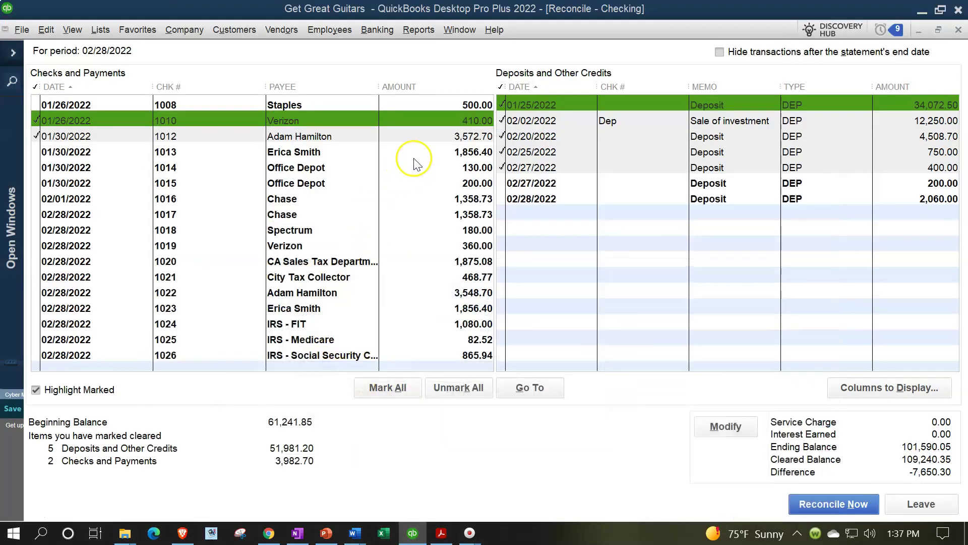
{"action": "left_click", "coordinate": [443, 154]}
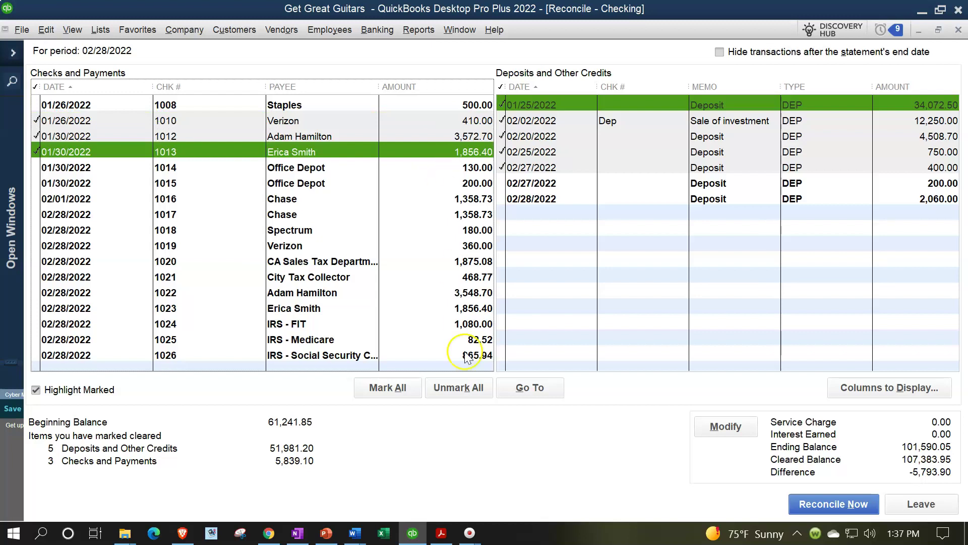
{"action": "left_click", "coordinate": [441, 532]}
{"action": "left_click_drag", "start_coordinate": [594, 281], "coordinate": [667, 279]}
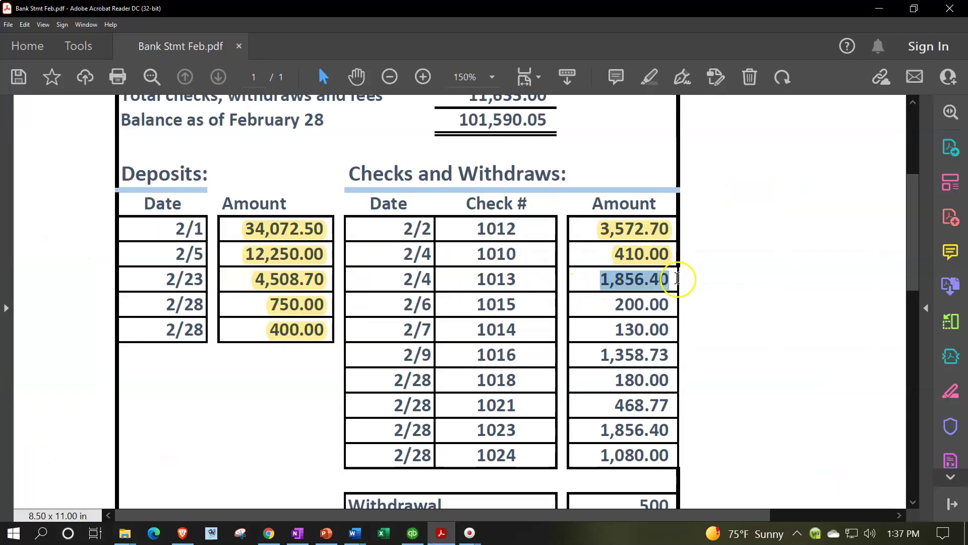
{"action": "left_click", "coordinate": [695, 252]}
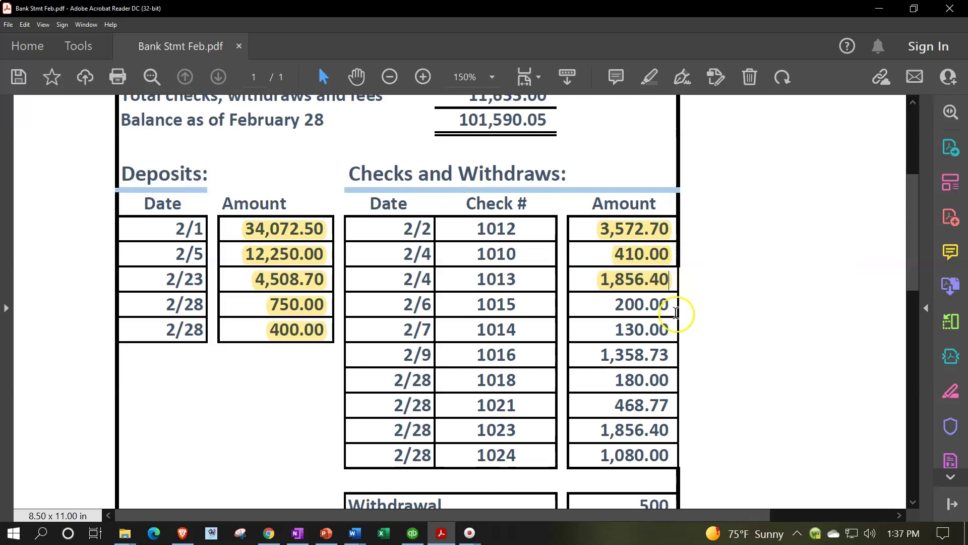
Switch to the QuickBooks reconciliation and mark the Office Depot checks 1014 for 130.00 and 1015 for 200.00 as cleared.
{"action": "scroll", "coordinate": [673, 297], "scroll_direction": "down", "scroll_amount": 1}
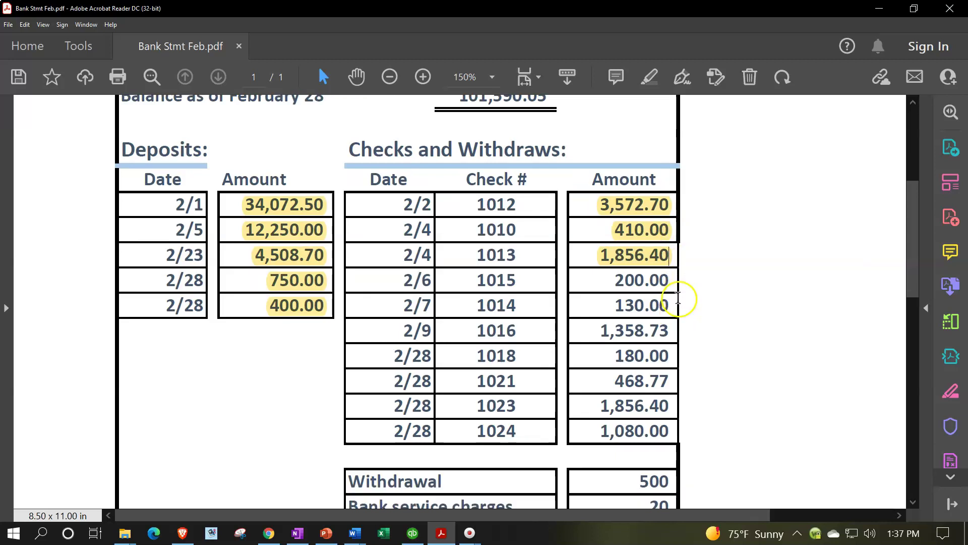
{"action": "left_click", "coordinate": [442, 534]}
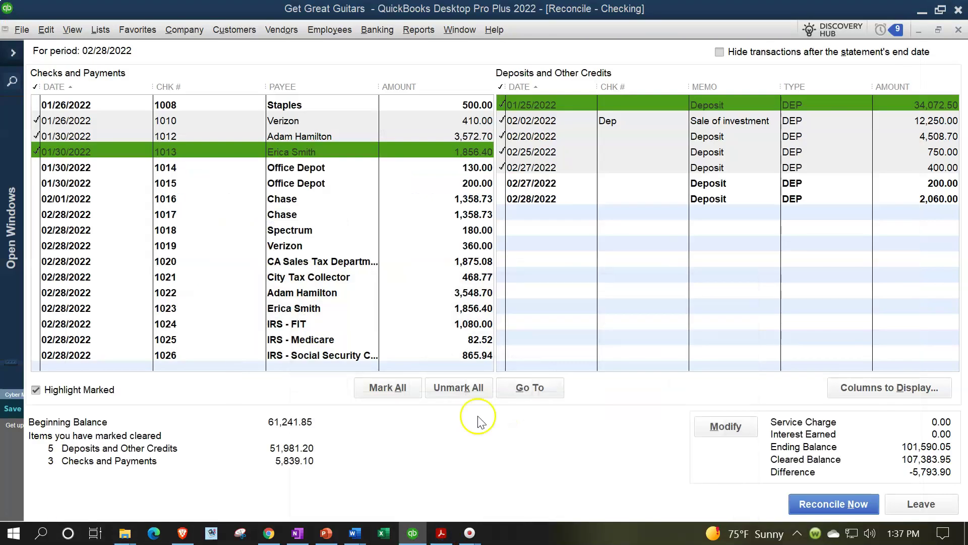
{"action": "left_click", "coordinate": [468, 169]}
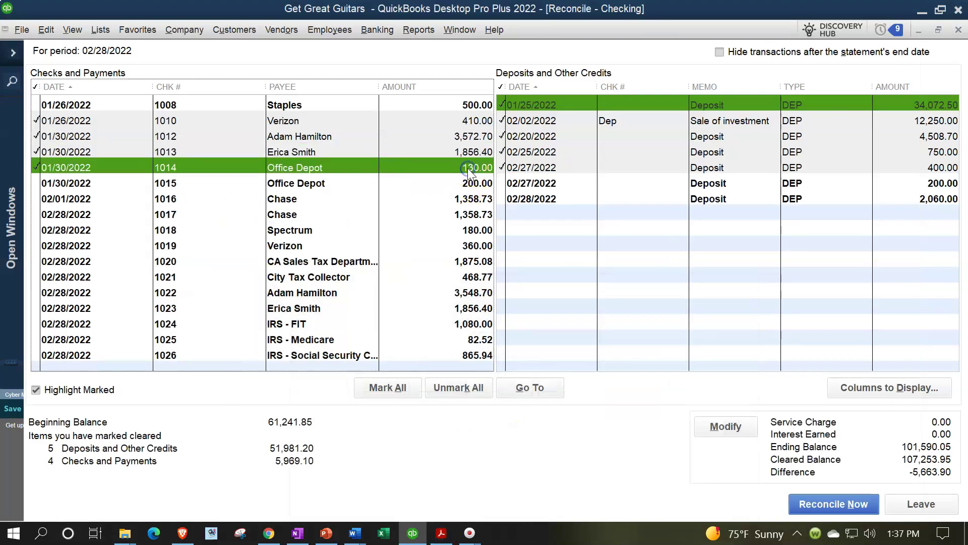
{"action": "left_click", "coordinate": [468, 182]}
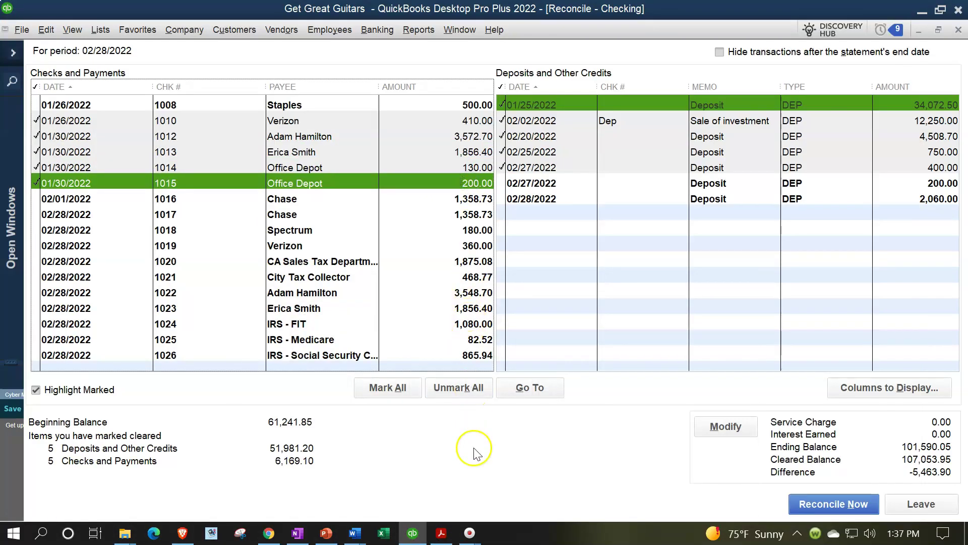
Switch to the Acrobat Reader bank statement and highlight the amounts of check 1015, 200.00, and check 1014, 130.00.
{"action": "left_click", "coordinate": [441, 534]}
{"action": "left_click_drag", "start_coordinate": [614, 279], "coordinate": [669, 301]}
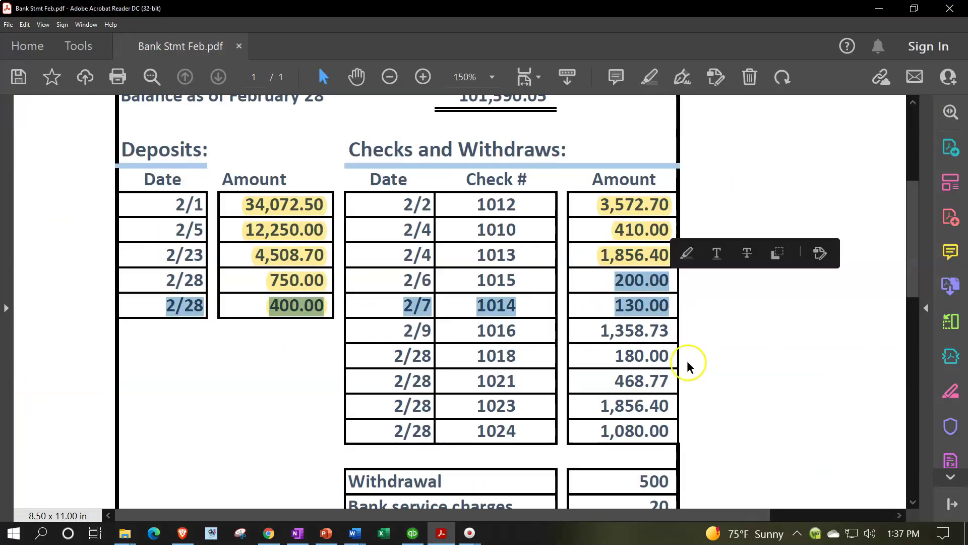
{"action": "left_click", "coordinate": [637, 309]}
{"action": "left_click_drag", "start_coordinate": [612, 277], "coordinate": [670, 280]}
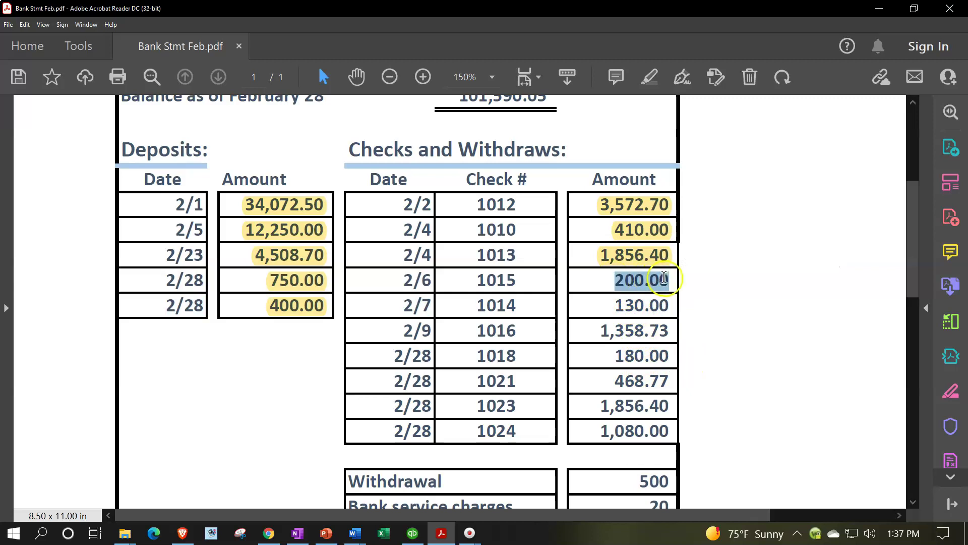
{"action": "left_click", "coordinate": [683, 253]}
{"action": "left_click_drag", "start_coordinate": [616, 300], "coordinate": [671, 303]}
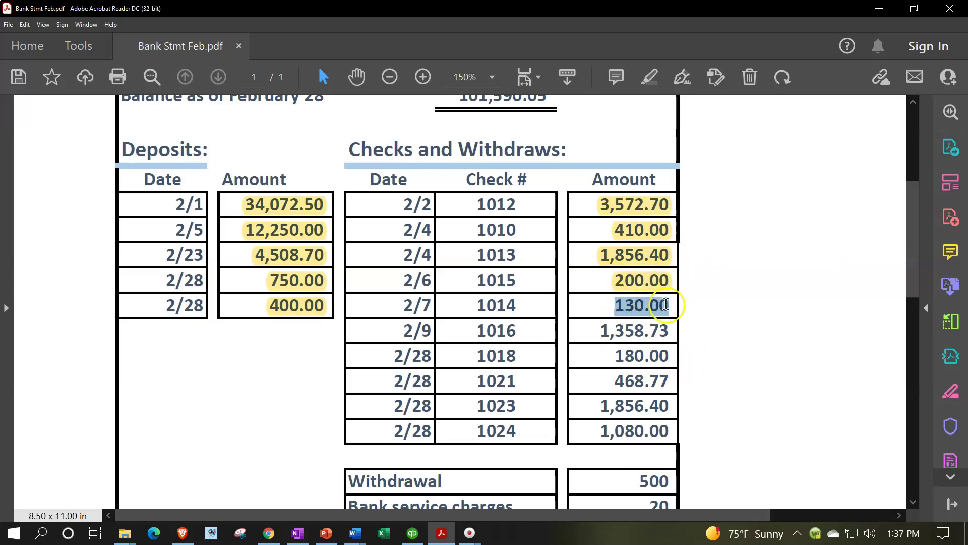
{"action": "left_click", "coordinate": [683, 278]}
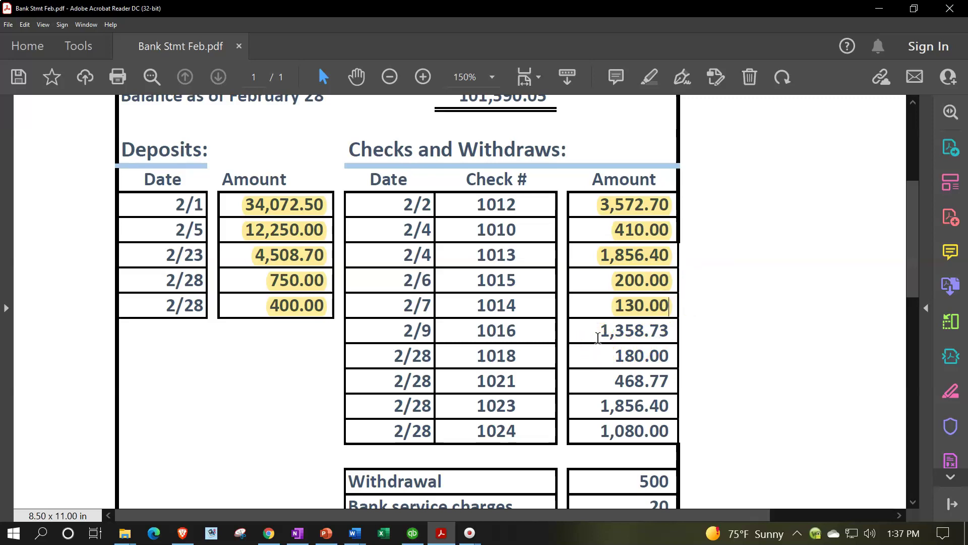
Mark check 1016 for 1,358.73 as cleared in the QuickBooks reconciliation, and highlight its amount in the Acrobat Reader bank statement.
{"action": "left_click", "coordinate": [441, 534]}
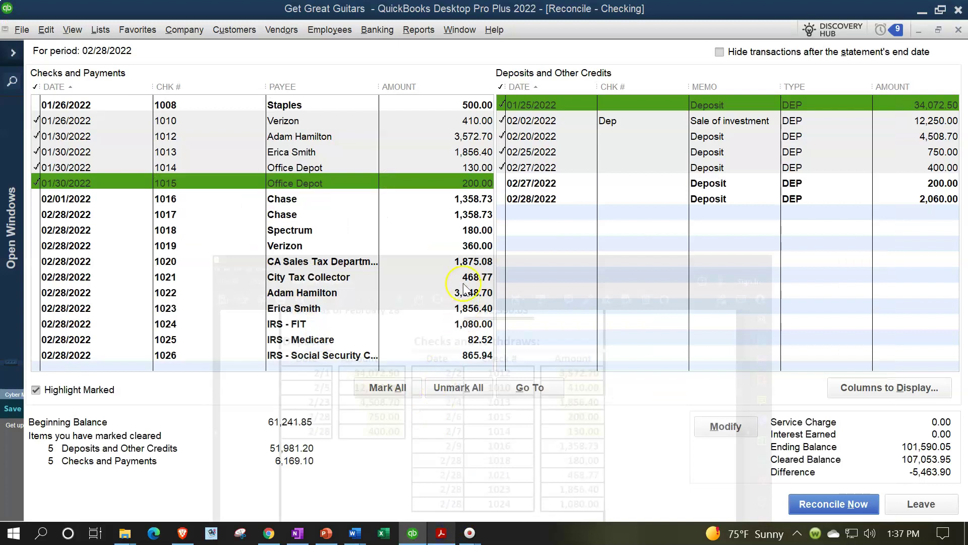
{"action": "left_click", "coordinate": [463, 200]}
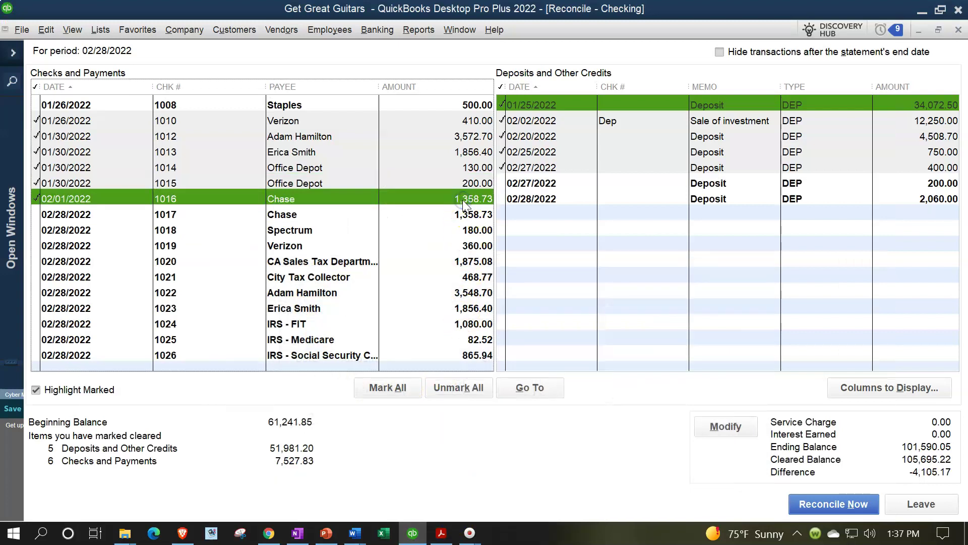
{"action": "left_click", "coordinate": [442, 533]}
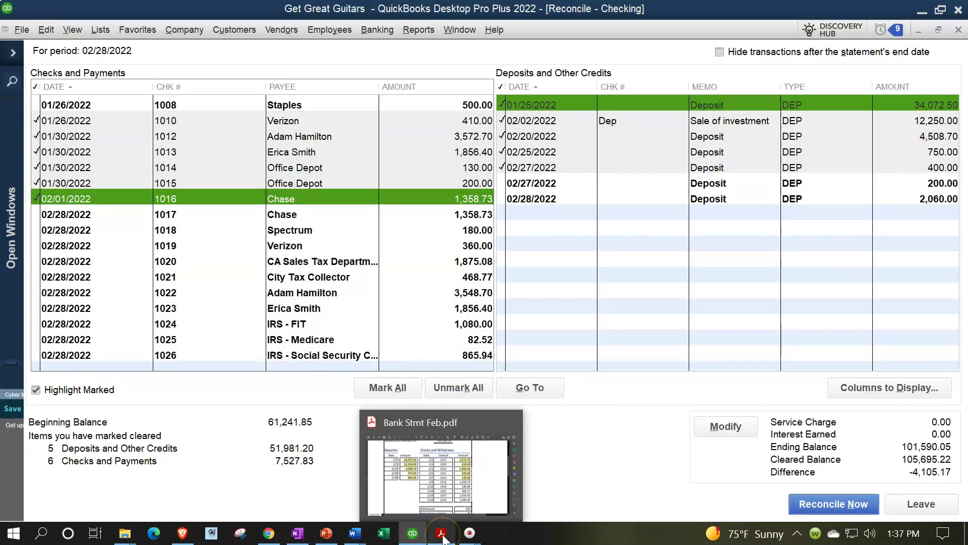
{"action": "left_click", "coordinate": [442, 533]}
{"action": "left_click_drag", "start_coordinate": [603, 331], "coordinate": [662, 337]}
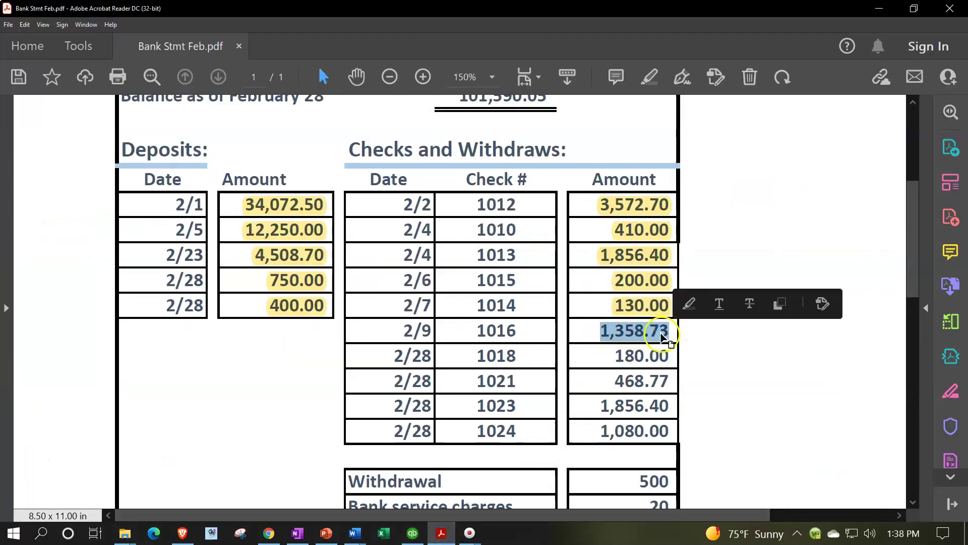
{"action": "left_click", "coordinate": [689, 303]}
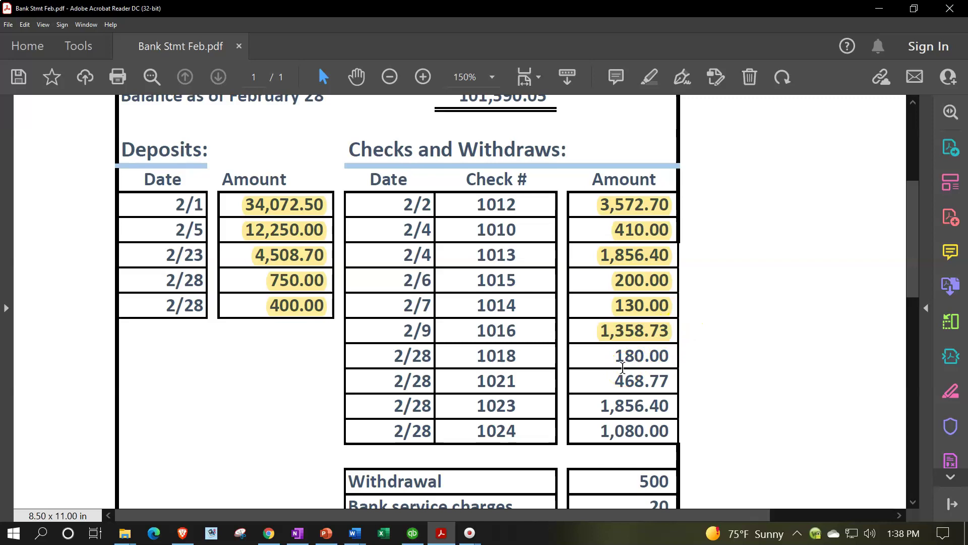
Mark check 1018 for 180.00 as cleared in the QuickBooks reconciliation, and highlight its amount in the Acrobat Reader bank statement.
{"action": "left_click", "coordinate": [437, 530]}
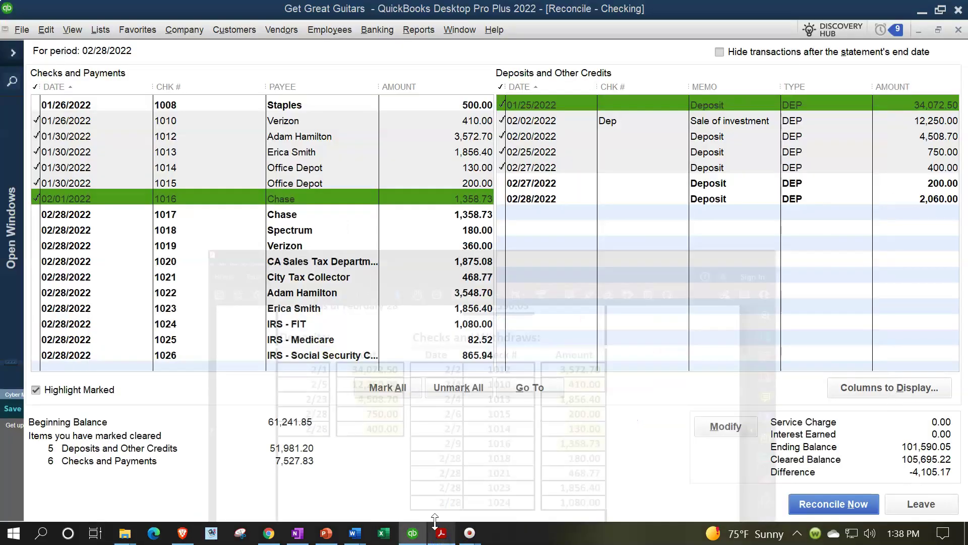
{"action": "left_click", "coordinate": [466, 230]}
{"action": "left_click", "coordinate": [441, 533]}
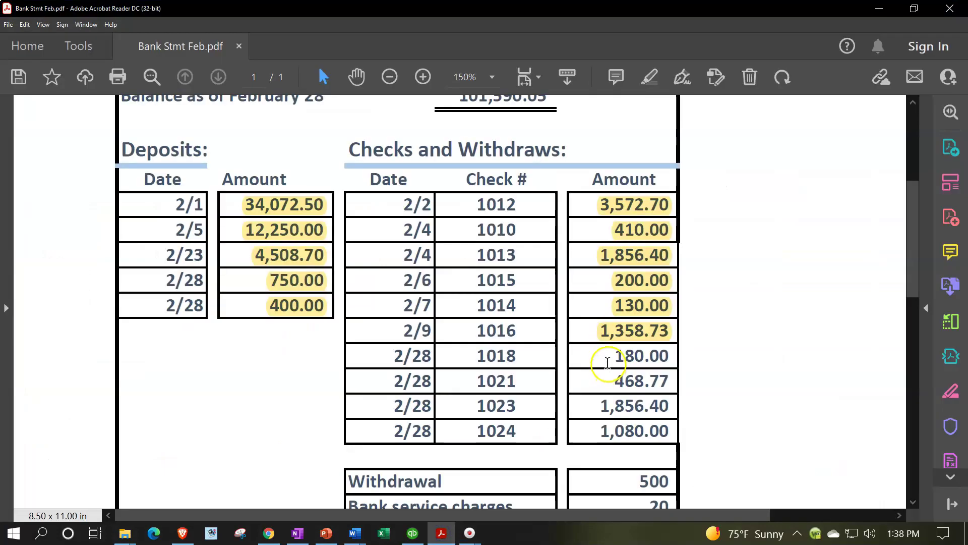
{"action": "left_click_drag", "start_coordinate": [607, 362], "coordinate": [670, 357]}
{"action": "left_click", "coordinate": [694, 331]}
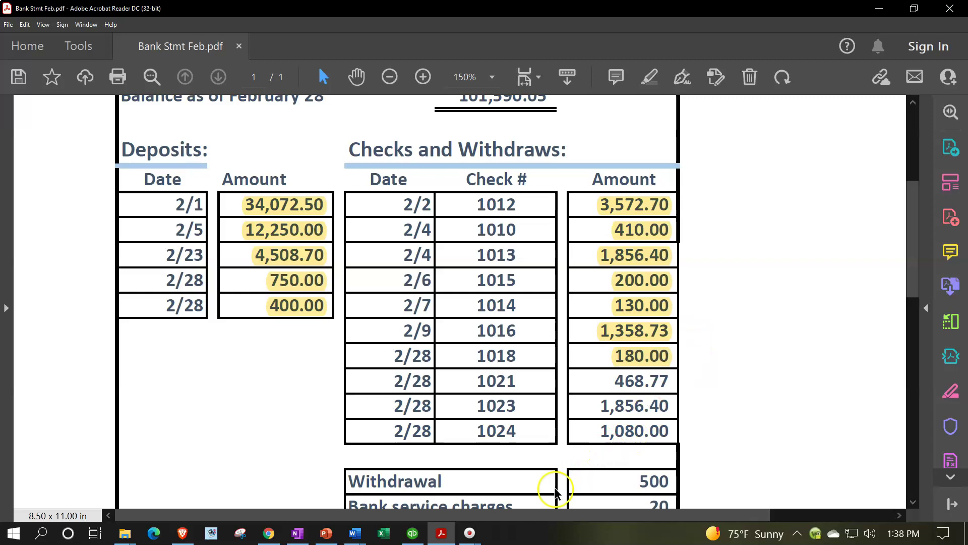
Mark check 1021 for 468.77 as cleared in the QuickBooks reconciliation, and highlight its amount in the Acrobat Reader bank statement.
{"action": "left_click", "coordinate": [441, 532]}
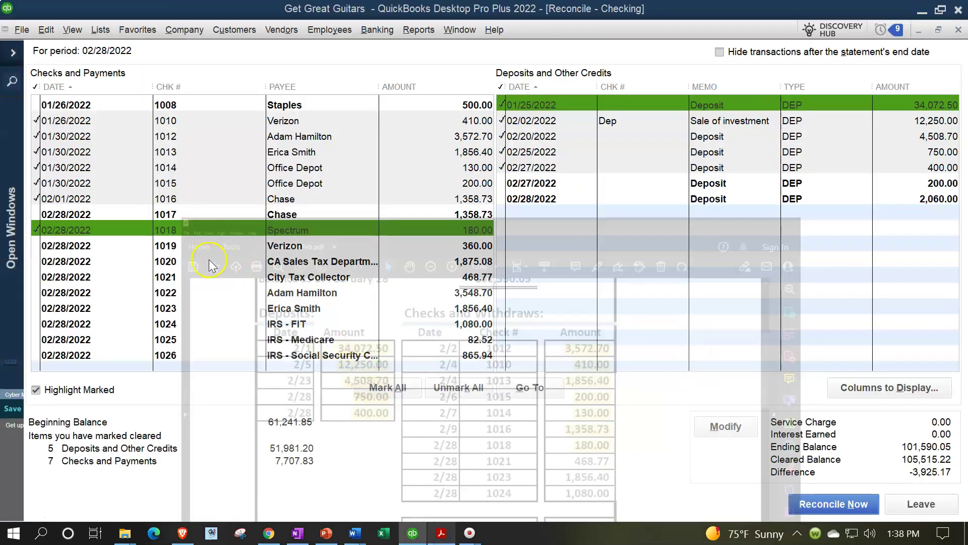
{"action": "left_click", "coordinate": [462, 276]}
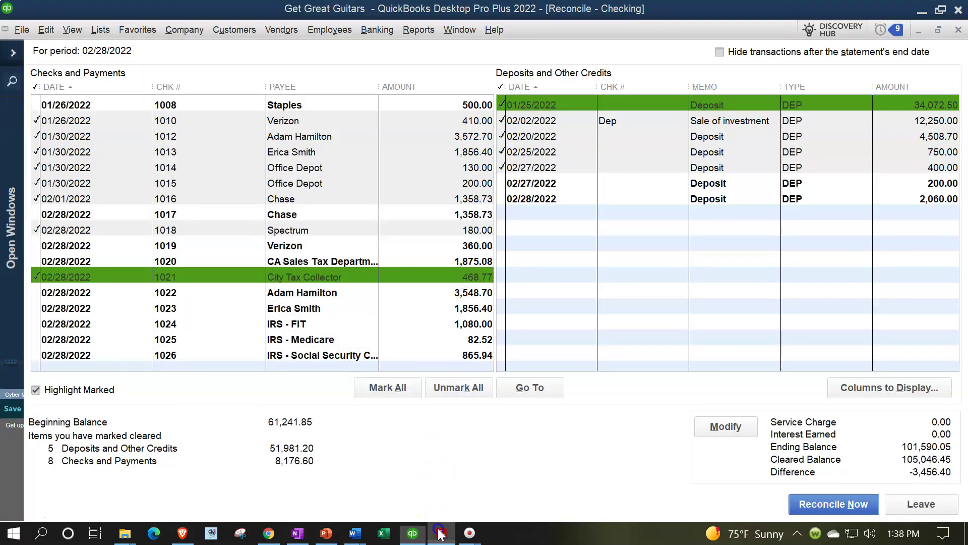
{"action": "left_click", "coordinate": [439, 532]}
{"action": "left_click_drag", "start_coordinate": [605, 379], "coordinate": [664, 384]}
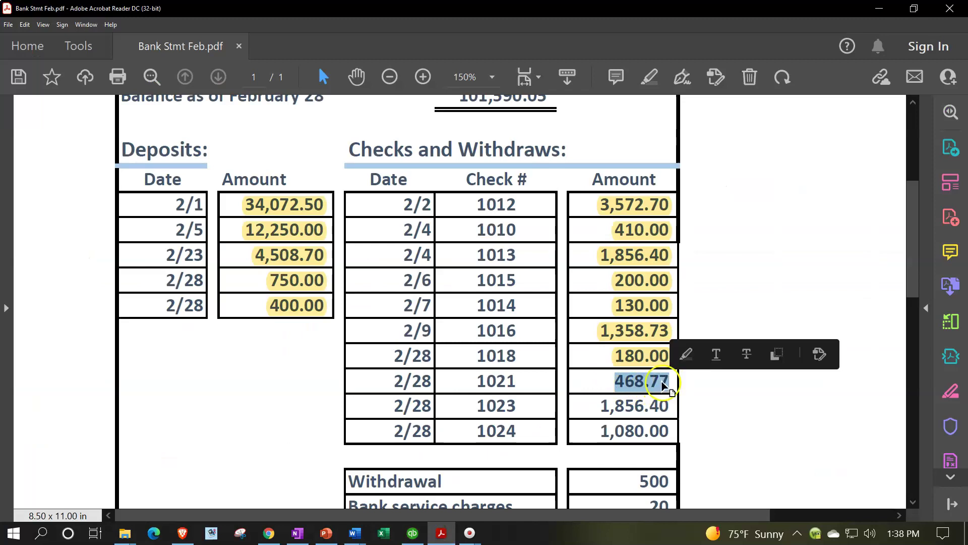
{"action": "left_click", "coordinate": [686, 354]}
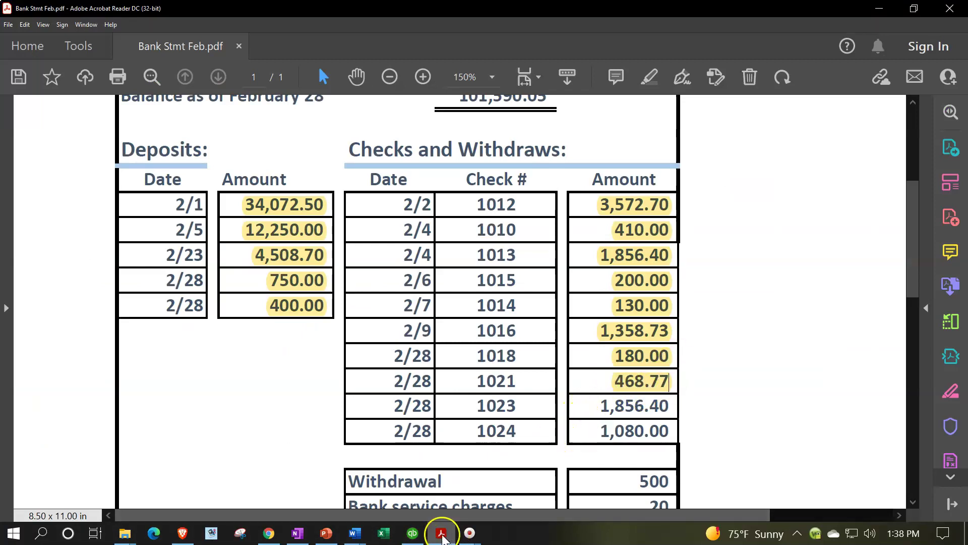
Mark check 1023 for 1,856.40 as cleared in the QuickBooks reconciliation, and highlight its amount in the Acrobat Reader bank statement.
{"action": "left_click", "coordinate": [442, 536]}
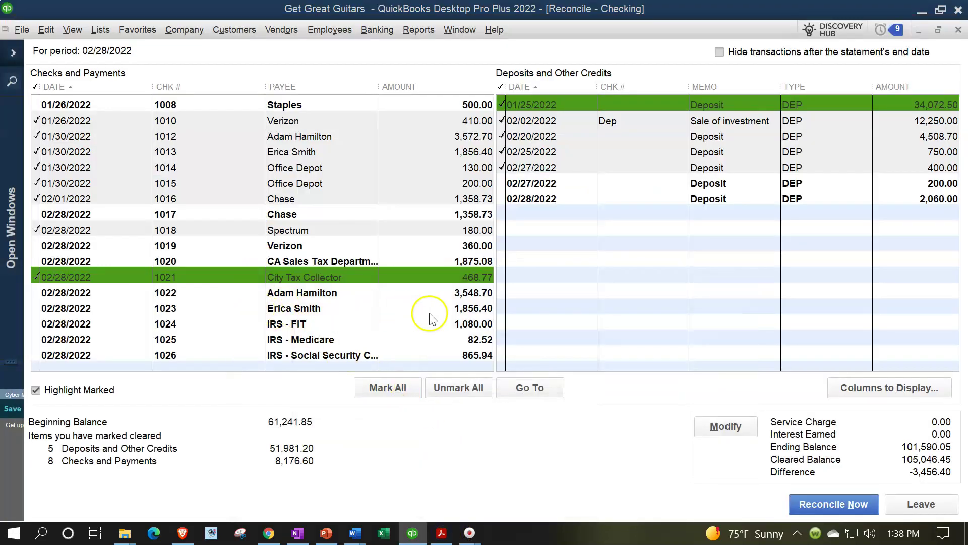
{"action": "left_click", "coordinate": [446, 308]}
{"action": "left_click", "coordinate": [442, 533]}
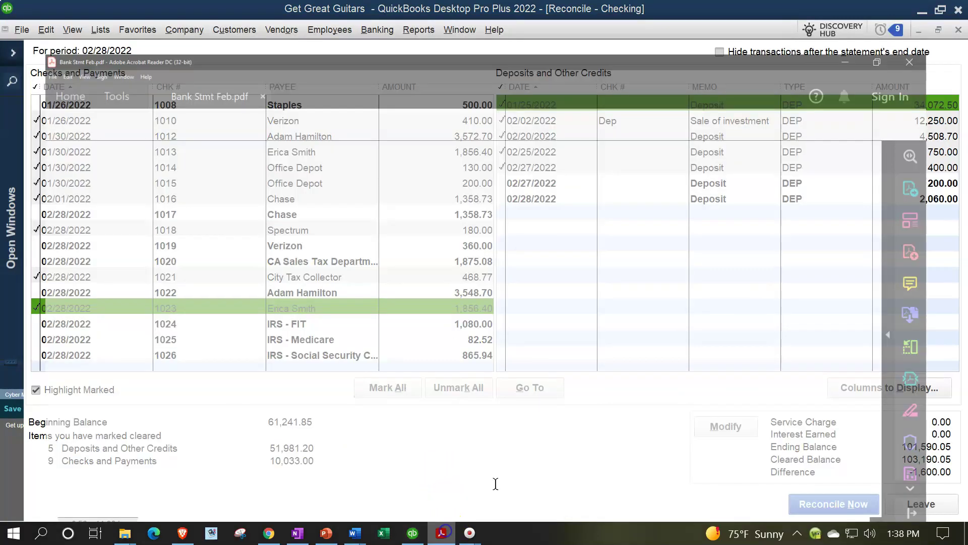
{"action": "left_click_drag", "start_coordinate": [599, 406], "coordinate": [666, 409]}
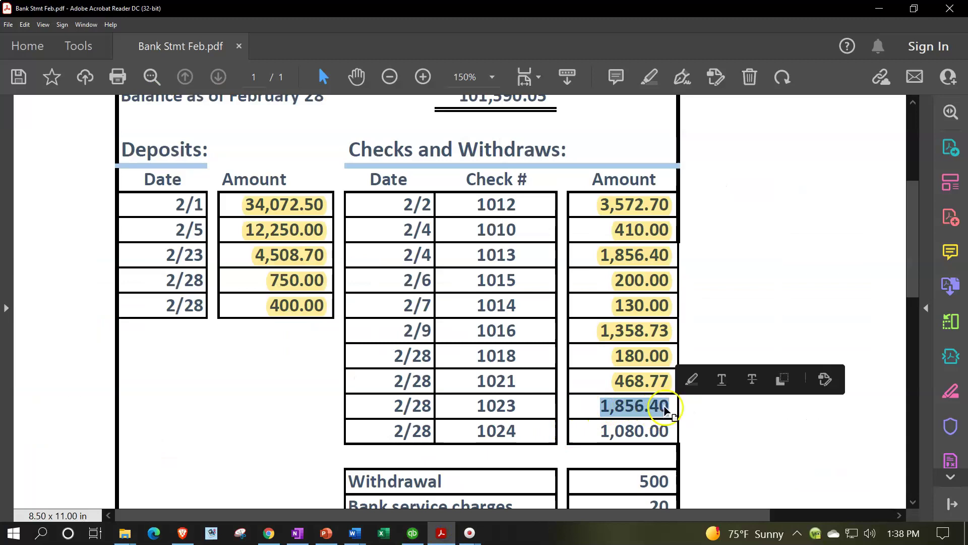
{"action": "left_click", "coordinate": [691, 379]}
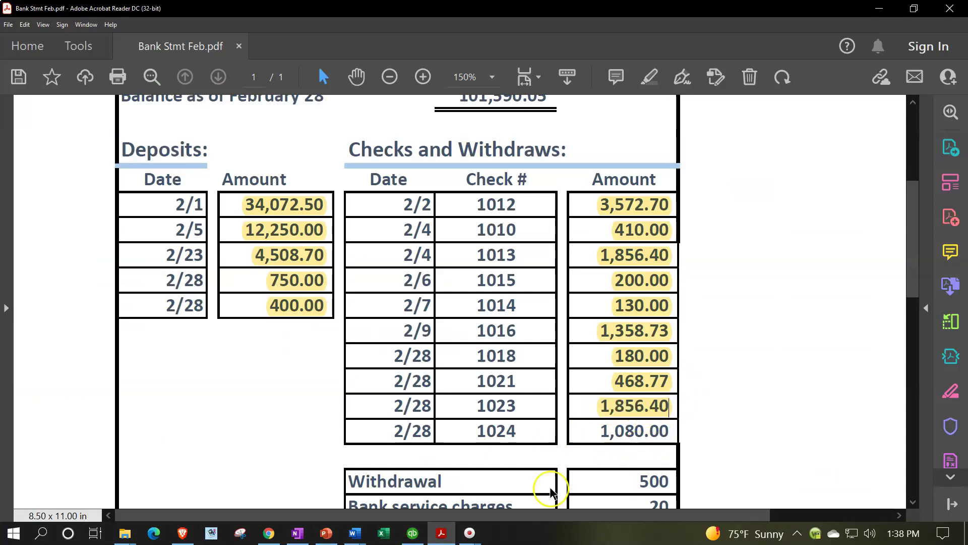
Mark check 1024 for 1,080.00 as cleared in QuickBooks, highlight its amount in the Acrobat Reader bank statement, and return to the reconciliation.
{"action": "left_click", "coordinate": [443, 532]}
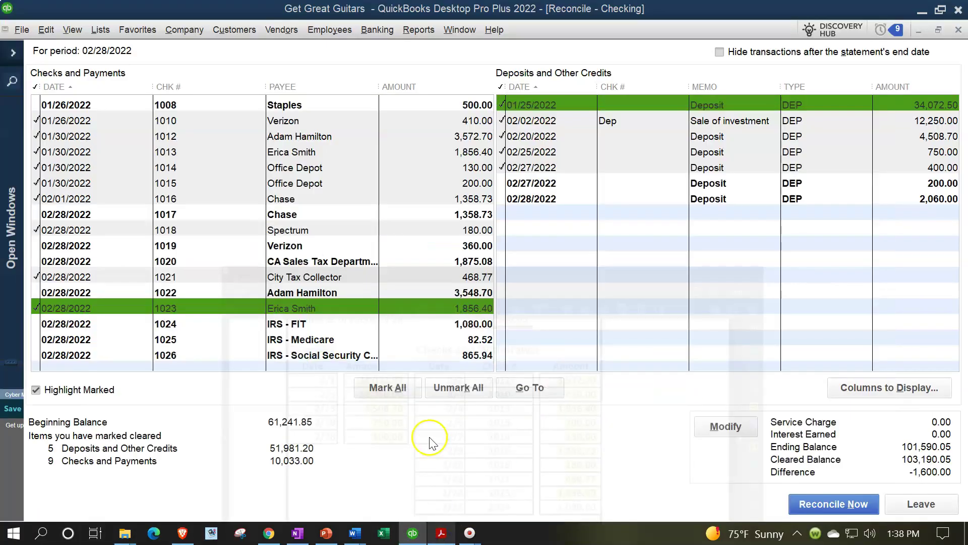
{"action": "left_click", "coordinate": [456, 324]}
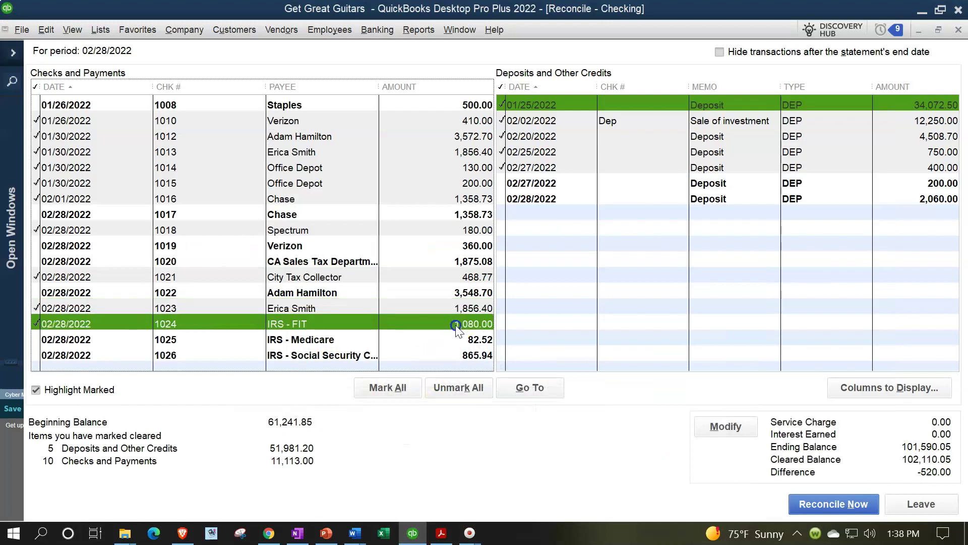
{"action": "left_click", "coordinate": [442, 532]}
{"action": "left_click_drag", "start_coordinate": [598, 432], "coordinate": [670, 431]}
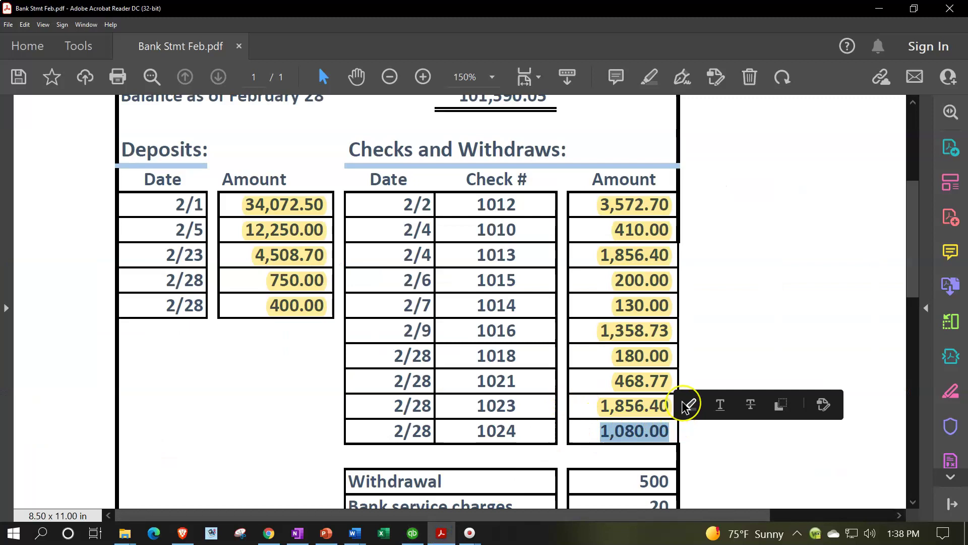
{"action": "left_click", "coordinate": [687, 405]}
{"action": "scroll", "coordinate": [682, 406], "scroll_direction": "down", "scroll_amount": 1}
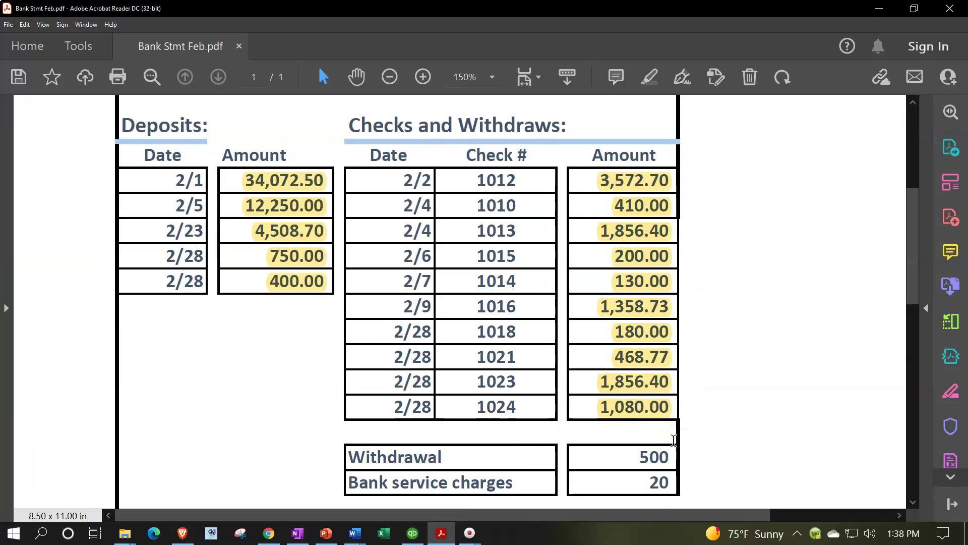
{"action": "scroll", "coordinate": [673, 440], "scroll_direction": "down", "scroll_amount": 1}
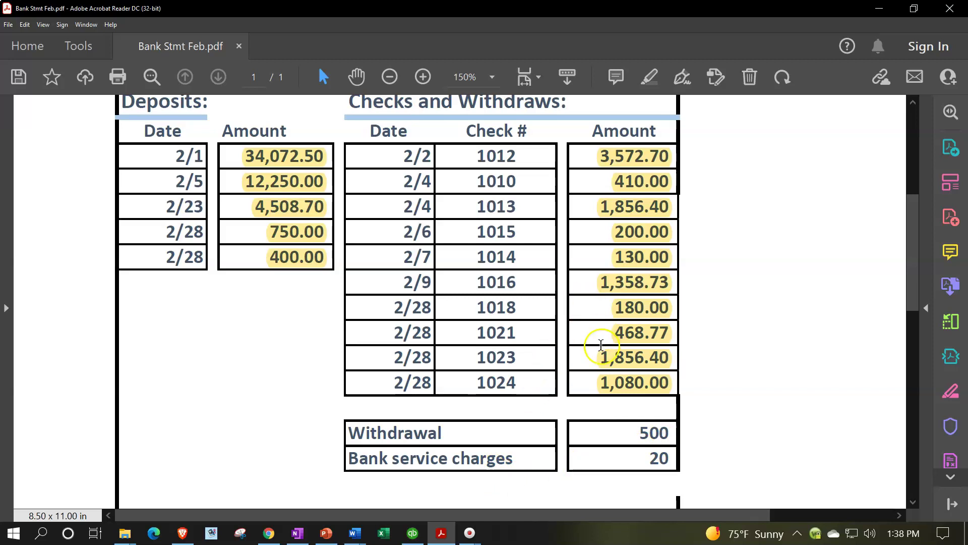
{"action": "left_click", "coordinate": [442, 533]}
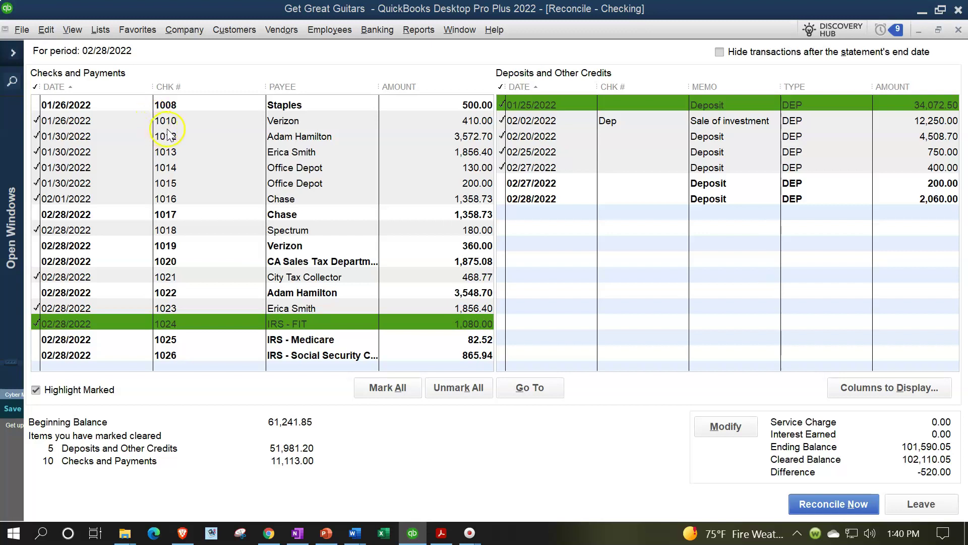
Review the remaining withdrawal and service charge on the Acrobat Reader bank statement, and open the Checking register from the QuickBooks Chart of Accounts.
{"action": "left_click", "coordinate": [441, 533]}
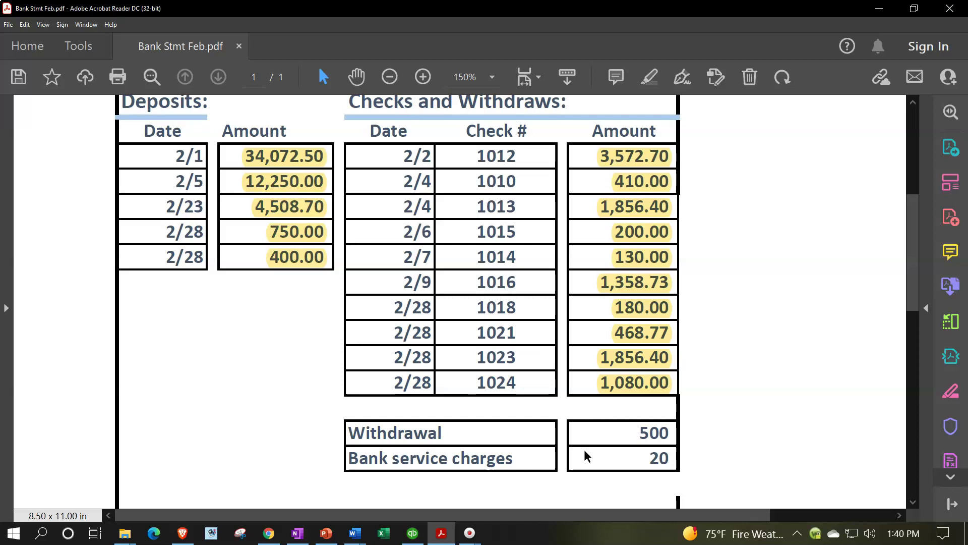
{"action": "left_click", "coordinate": [442, 534]}
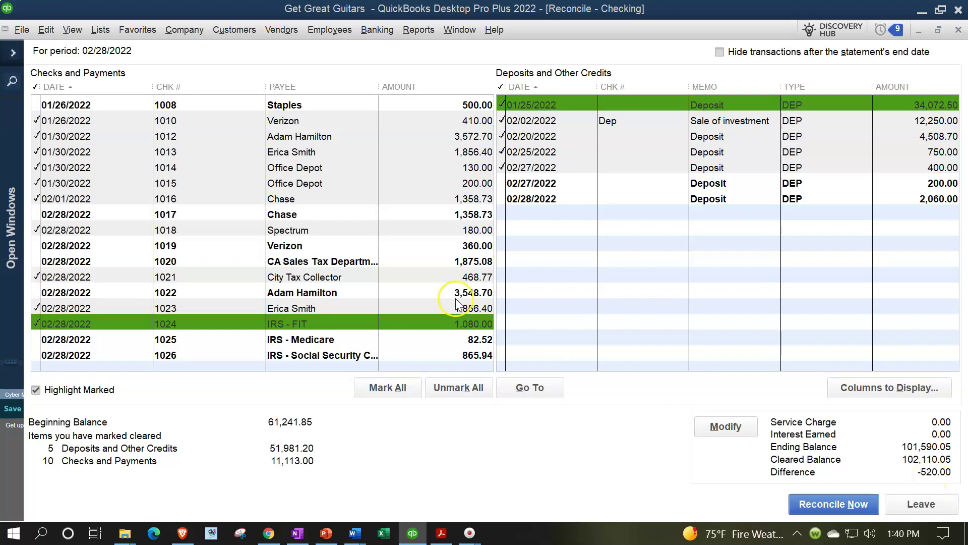
{"action": "left_click", "coordinate": [13, 52]}
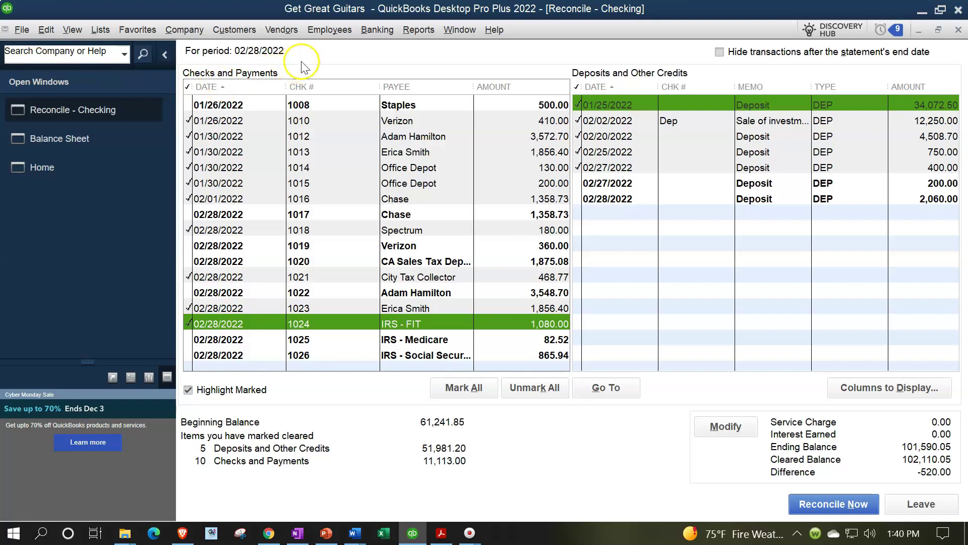
{"action": "left_click", "coordinate": [102, 32]}
{"action": "left_click", "coordinate": [108, 47]}
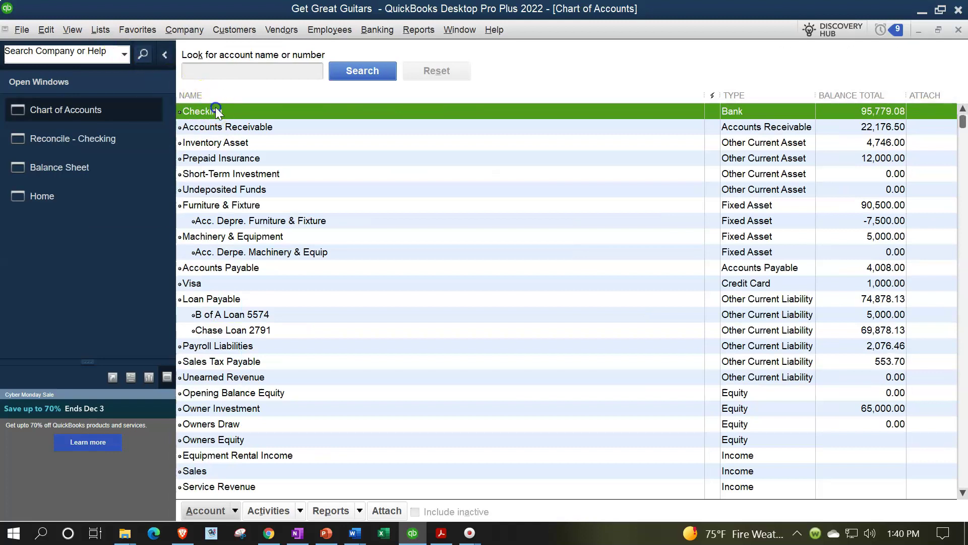
{"action": "double_click", "coordinate": [216, 111]}
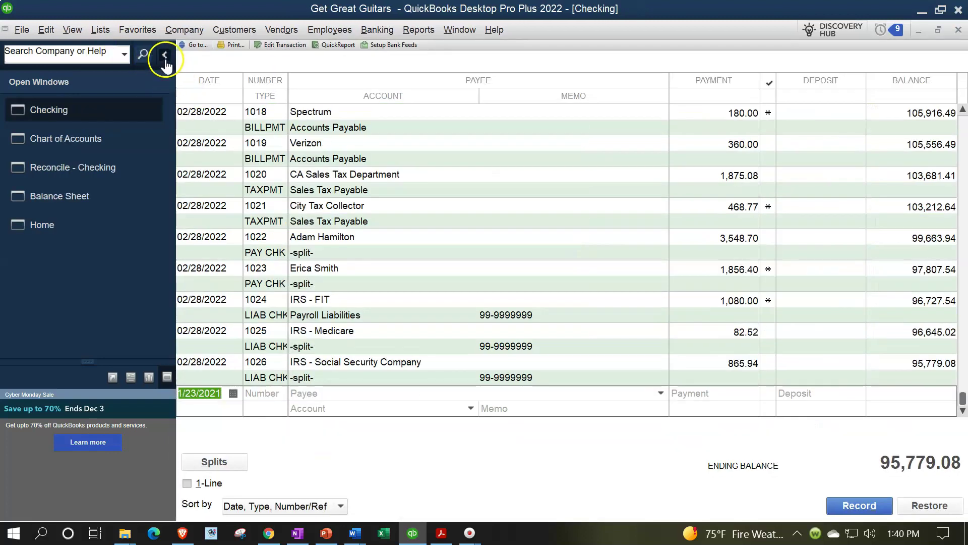
{"action": "left_click", "coordinate": [165, 56]}
Start a new Checking register entry dated 02/28/2022 and clear its check number, leaving the payee blank.
{"action": "left_click", "coordinate": [72, 393]}
{"action": "double_click", "coordinate": [72, 392]}
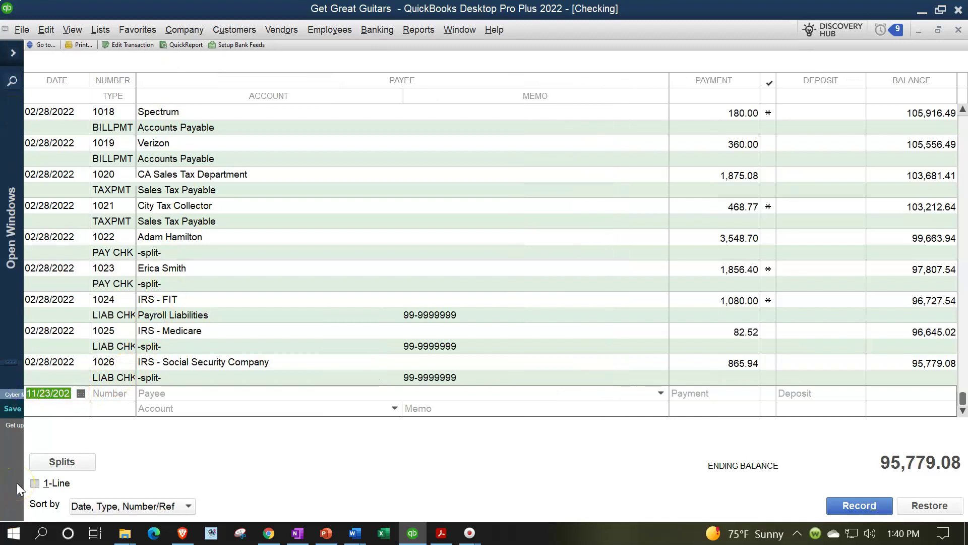
{"action": "type", "text": "022822"}
{"action": "key", "text": "Tab"}
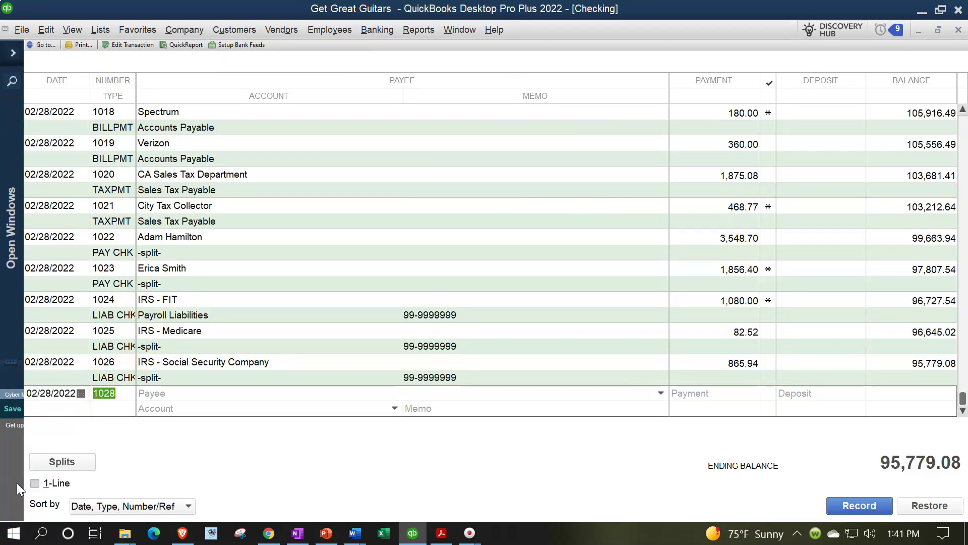
{"action": "key", "text": "Delete"}
{"action": "key", "text": "Tab"}
{"action": "key", "text": "Tab"}
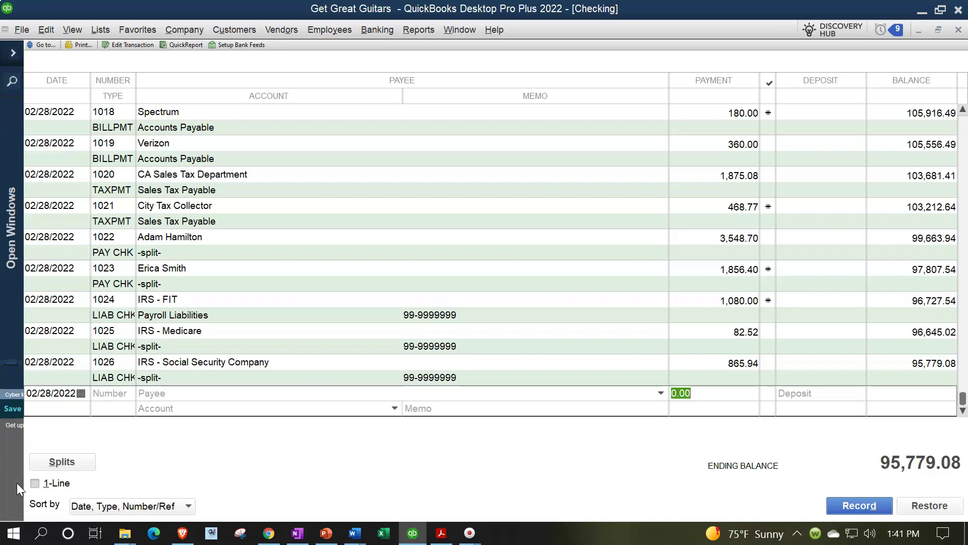
Check the withdrawal on the Acrobat Reader bank statement, and enter 500 as the payment in the new QuickBooks register entry.
{"action": "left_click", "coordinate": [441, 532]}
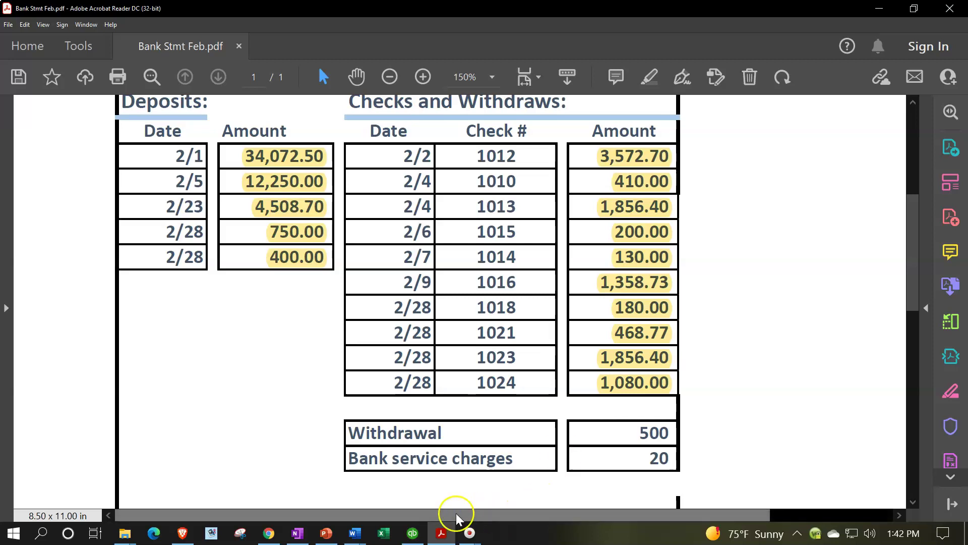
{"action": "left_click", "coordinate": [439, 533]}
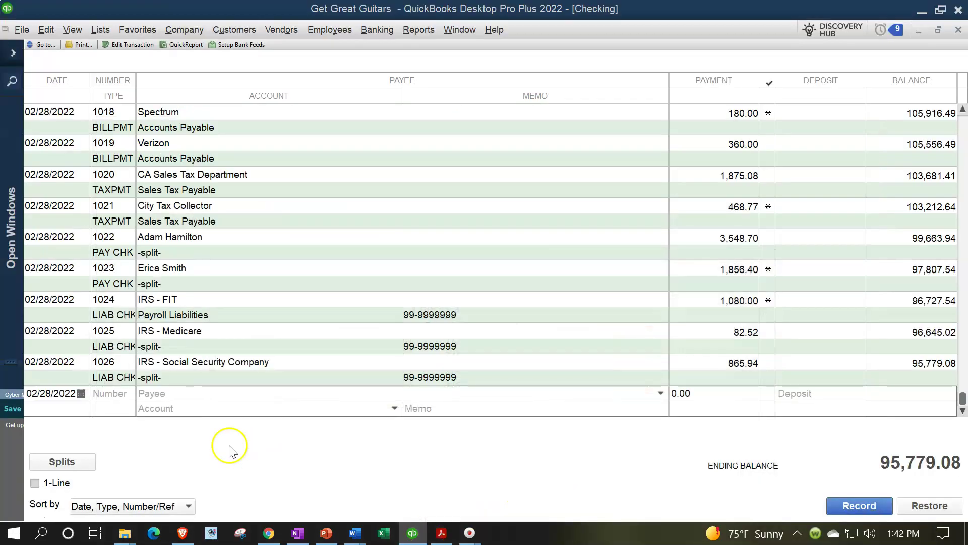
{"action": "left_click", "coordinate": [56, 392]}
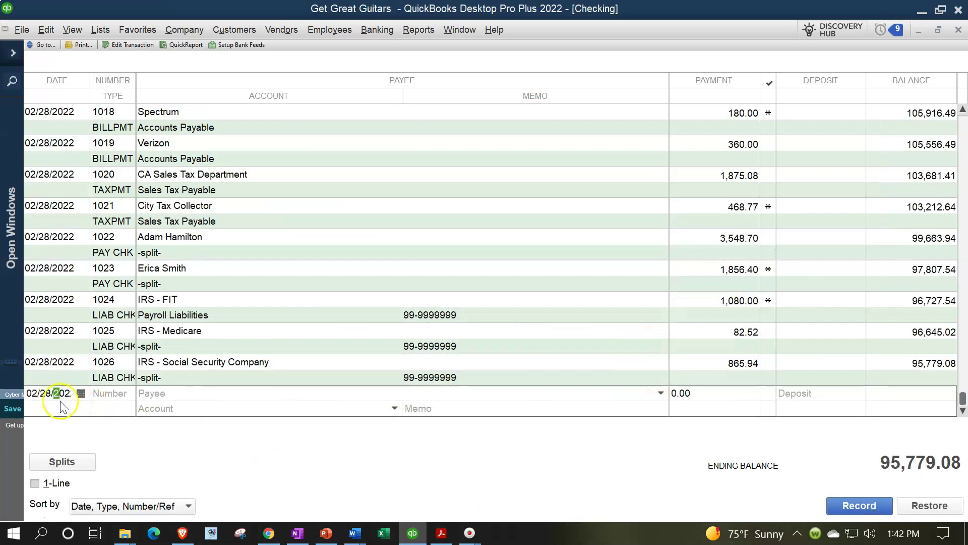
{"action": "left_click", "coordinate": [713, 395]}
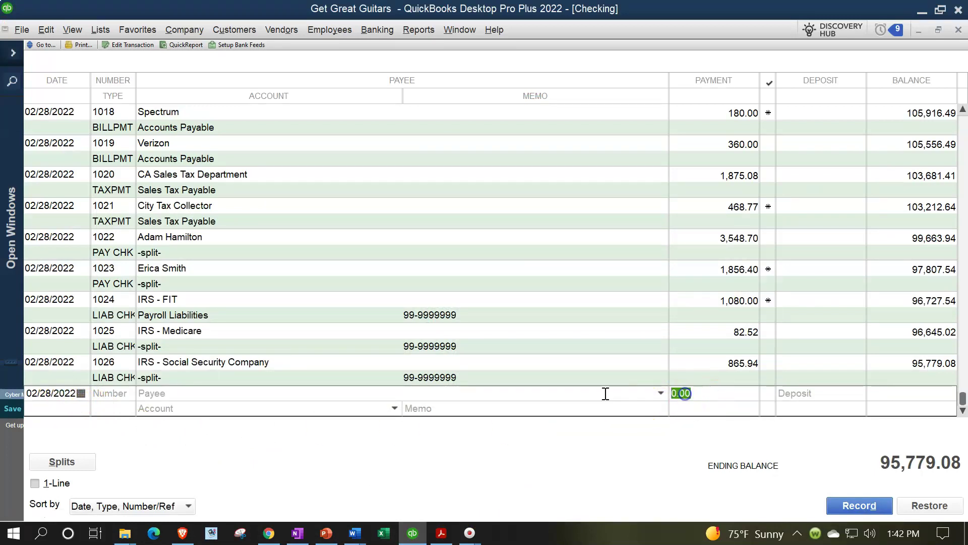
{"action": "type", "text": "500"}
{"action": "key", "text": "Tab"}
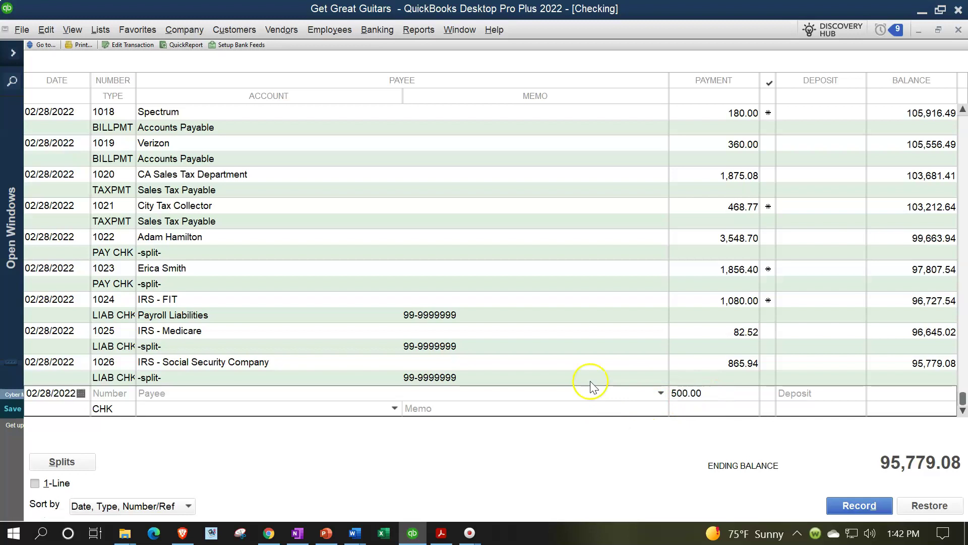
Assign the 500.00 payment to the Owners Draw account and record the register entry.
{"action": "left_click", "coordinate": [394, 408]}
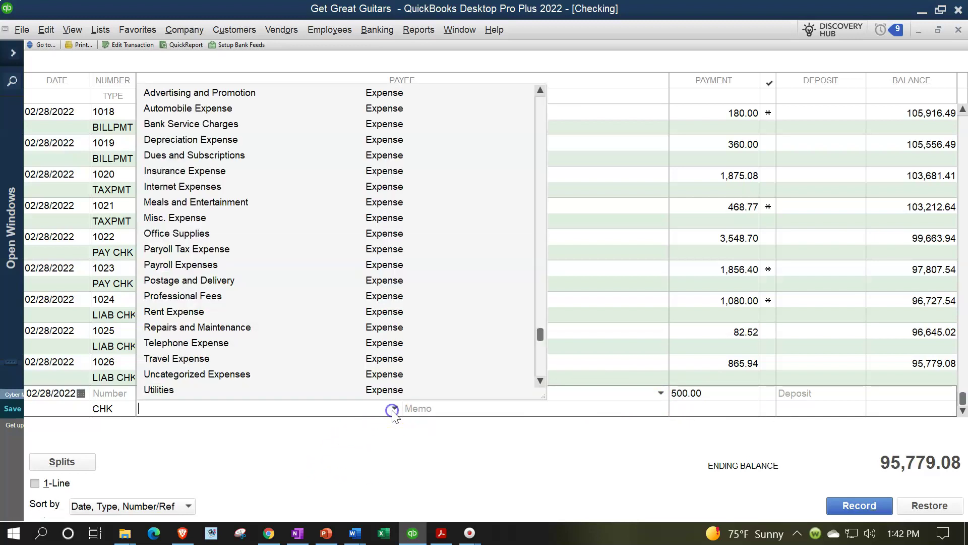
{"action": "scroll", "coordinate": [382, 331], "scroll_direction": "up", "scroll_amount": 4}
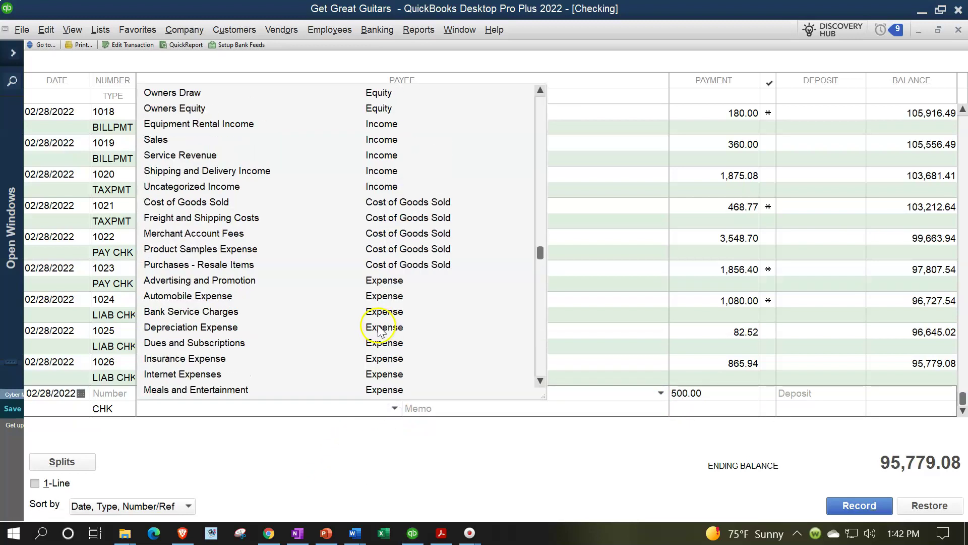
{"action": "scroll", "coordinate": [380, 330], "scroll_direction": "up", "scroll_amount": 2}
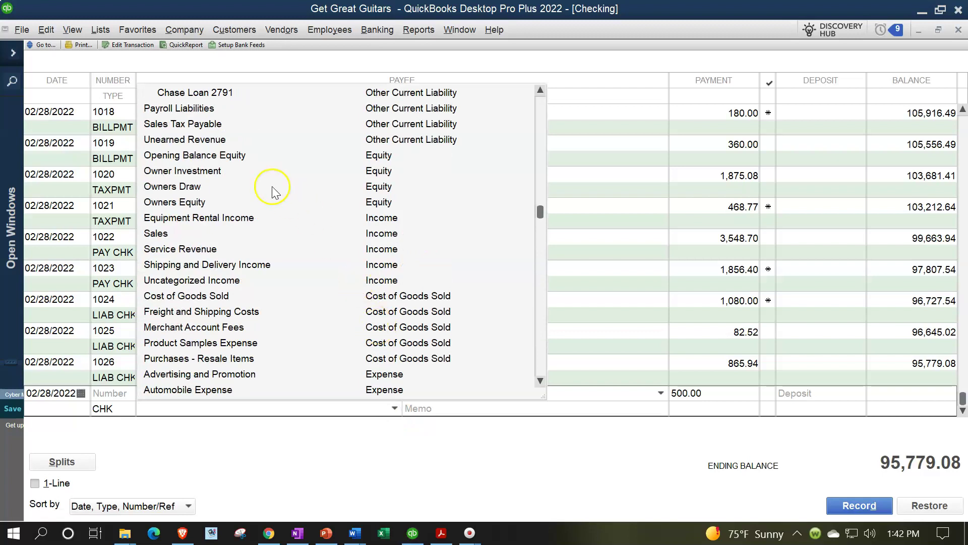
{"action": "left_click", "coordinate": [183, 188]}
{"action": "key", "text": "Tab"}
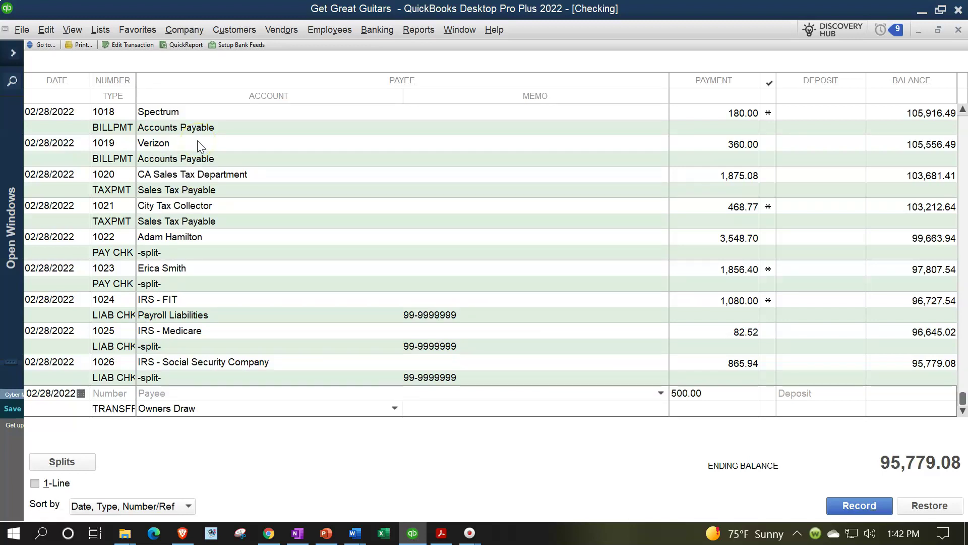
{"action": "key", "text": "Return"}
Return to the Checking reconciliation and mark the 02/28/2022 payment of 500.00 as cleared.
{"action": "left_click", "coordinate": [15, 53]}
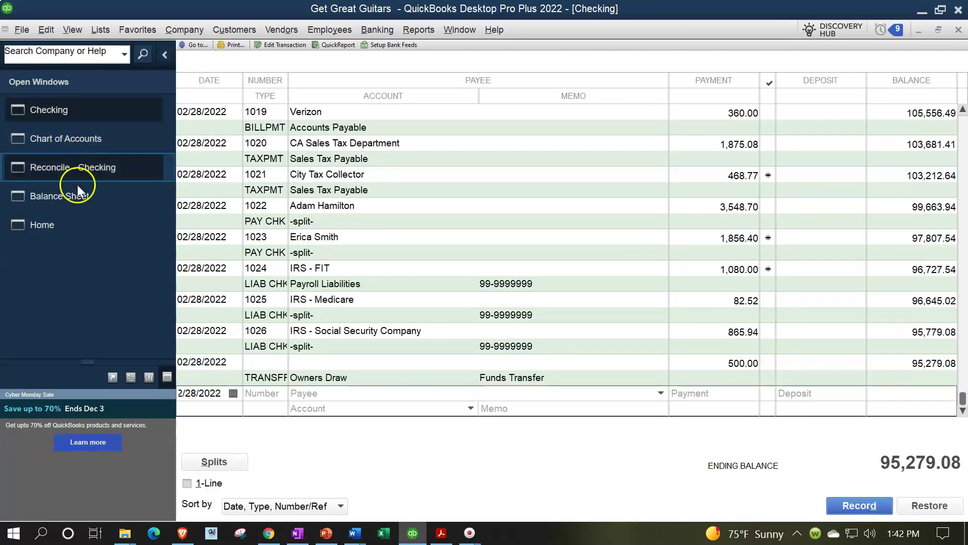
{"action": "left_click", "coordinate": [75, 168]}
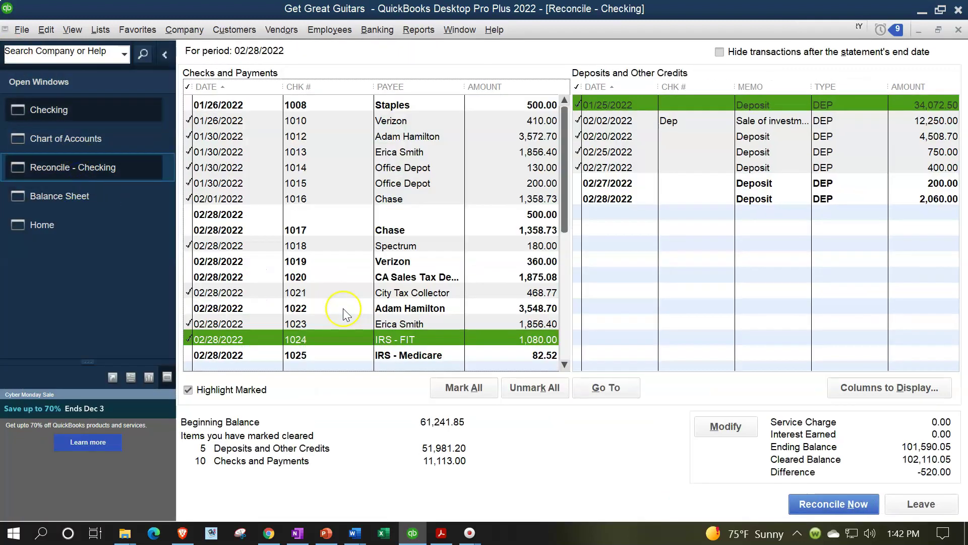
{"action": "scroll", "coordinate": [396, 228], "scroll_direction": "down", "scroll_amount": 1}
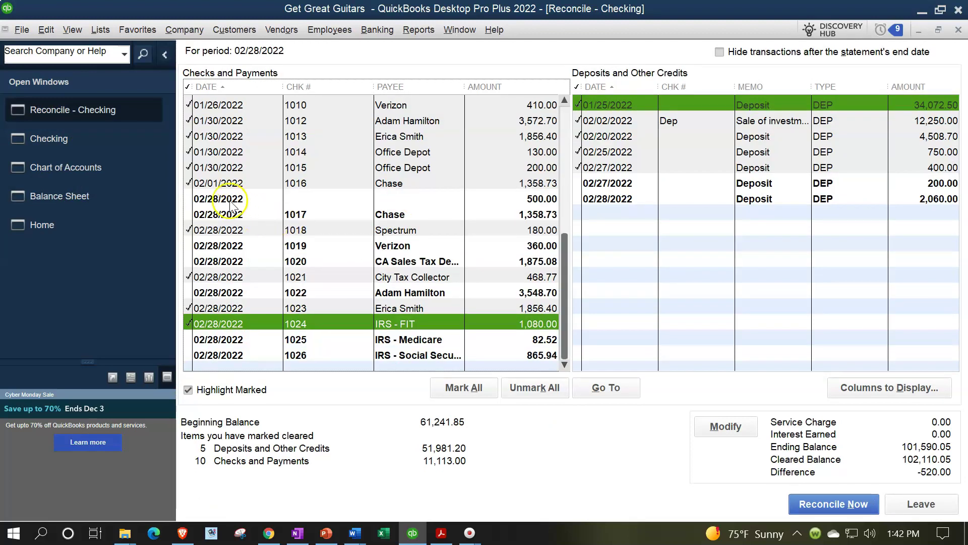
{"action": "left_click", "coordinate": [510, 197]}
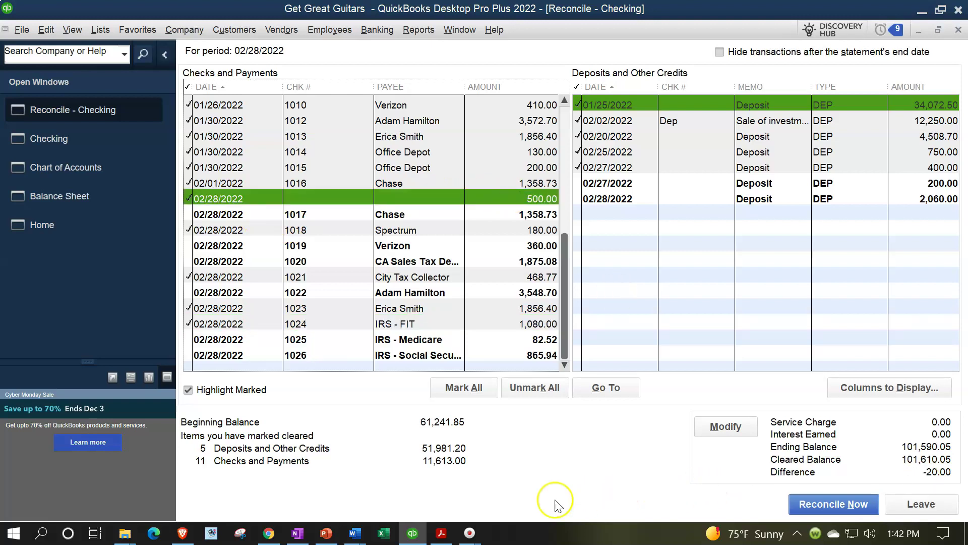
Check the service charge on the Acrobat Reader bank statement, and start a QuickBooks Checking register entry dated 02/28/2022 without a check number.
{"action": "left_click", "coordinate": [442, 533]}
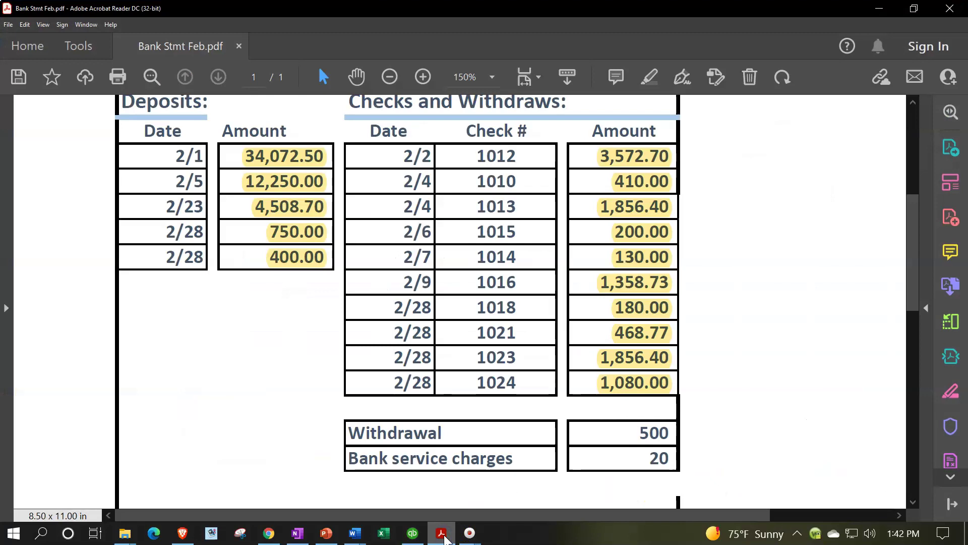
{"action": "left_click", "coordinate": [443, 538]}
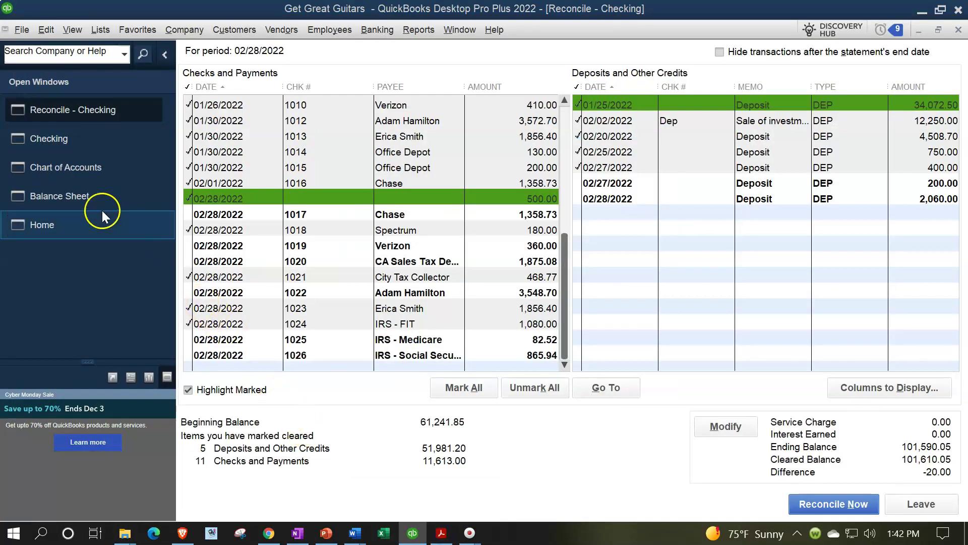
{"action": "left_click", "coordinate": [72, 135]}
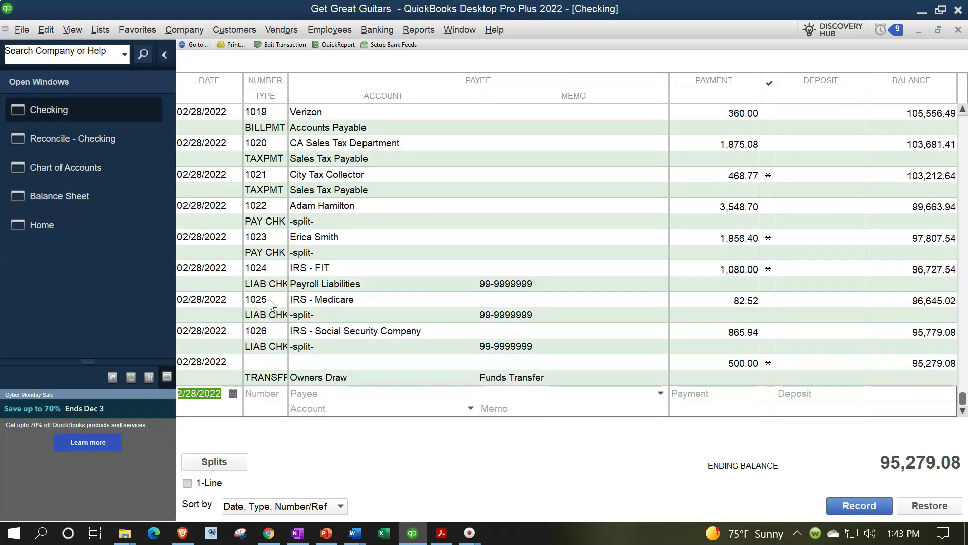
{"action": "key", "text": "Tab"}
{"action": "left_click", "coordinate": [162, 54]}
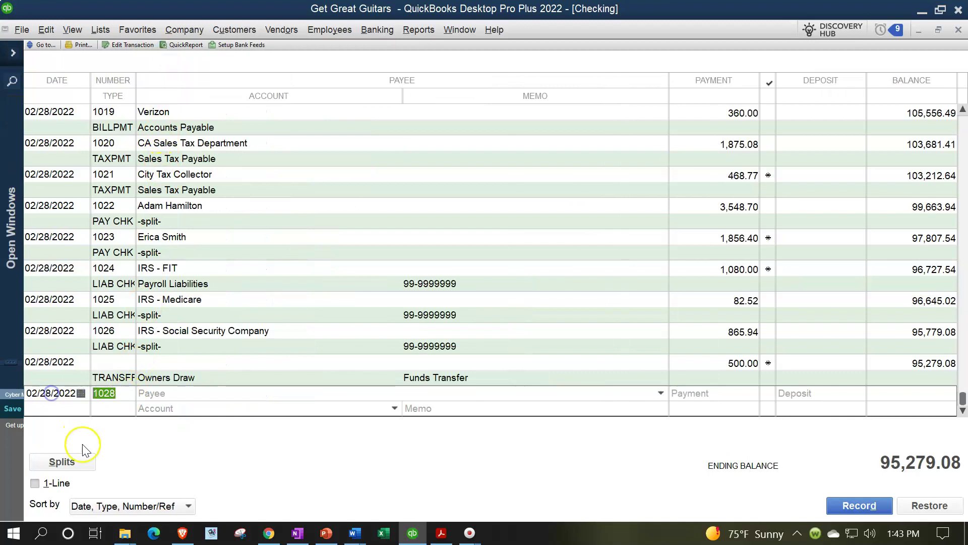
{"action": "key", "text": "BackSpace"}
{"action": "key", "text": "Tab"}
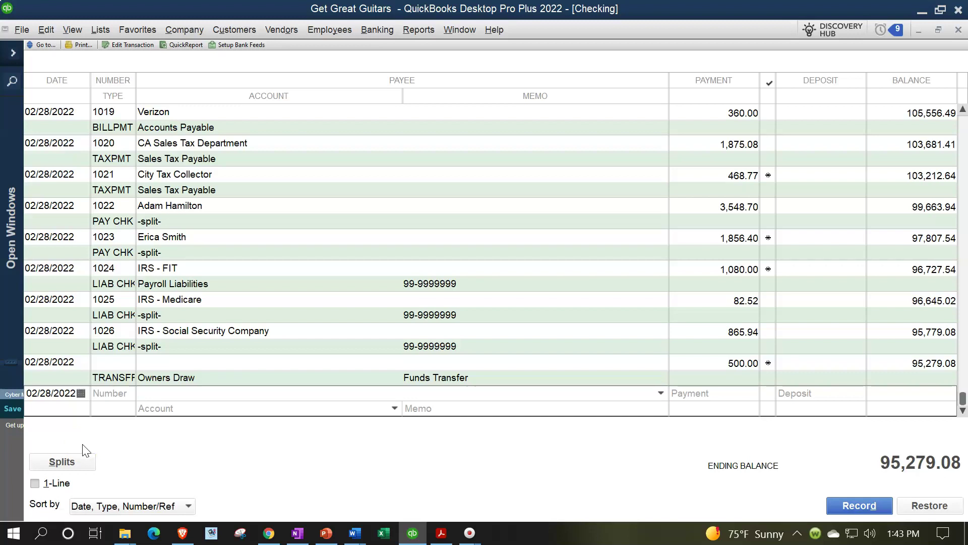
Enter a payment of 20 assigned to the Bank Service Charges account and record the register entry.
{"action": "key", "text": "Tab"}
{"action": "type", "text": "20"}
{"action": "key", "text": "Tab"}
{"action": "type", "text": "Ba"}
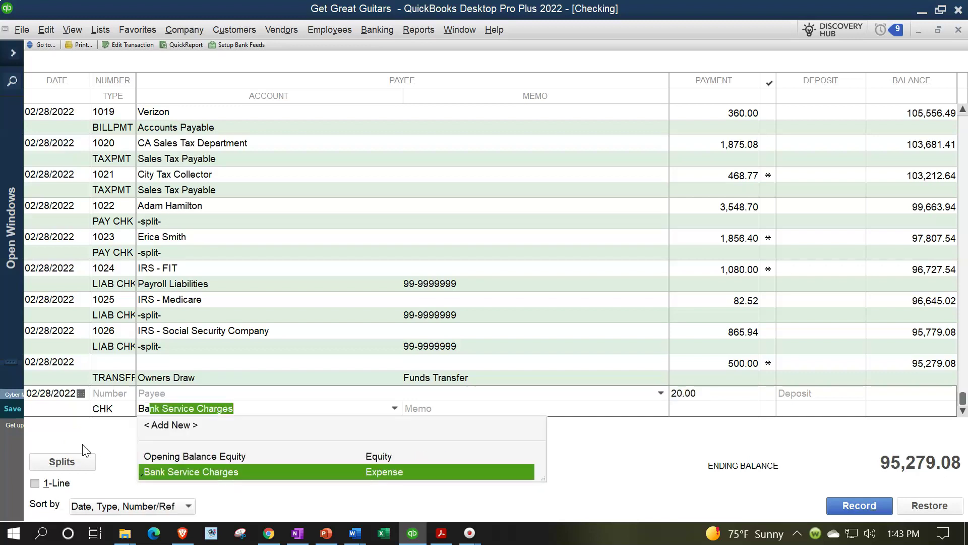
{"action": "key", "text": "Tab"}
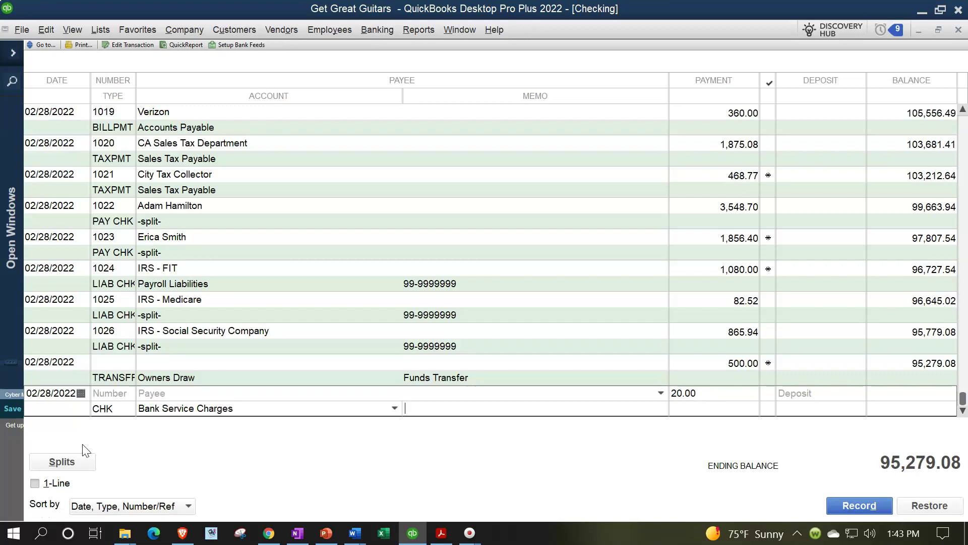
{"action": "key", "text": "Return"}
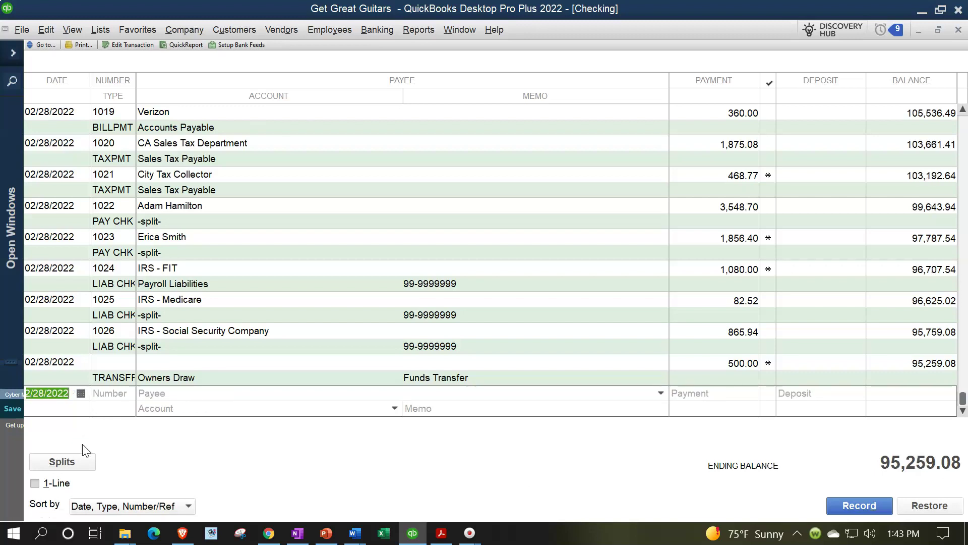
Mark the 02/28/2022 payment of 20.00 as cleared in the Checking reconciliation, and leave the reconciliation without finalizing it.
{"action": "left_click", "coordinate": [17, 52]}
{"action": "left_click", "coordinate": [61, 138]}
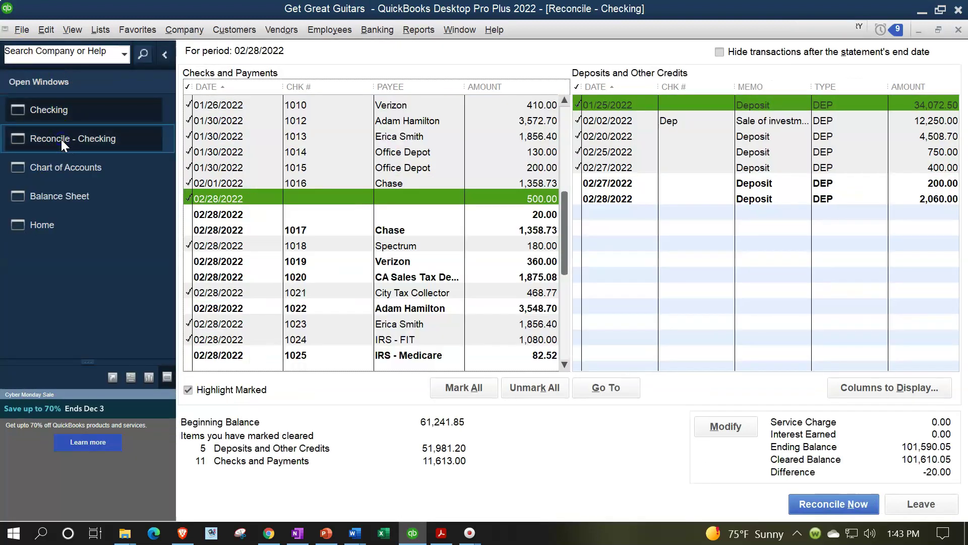
{"action": "left_click", "coordinate": [537, 217]}
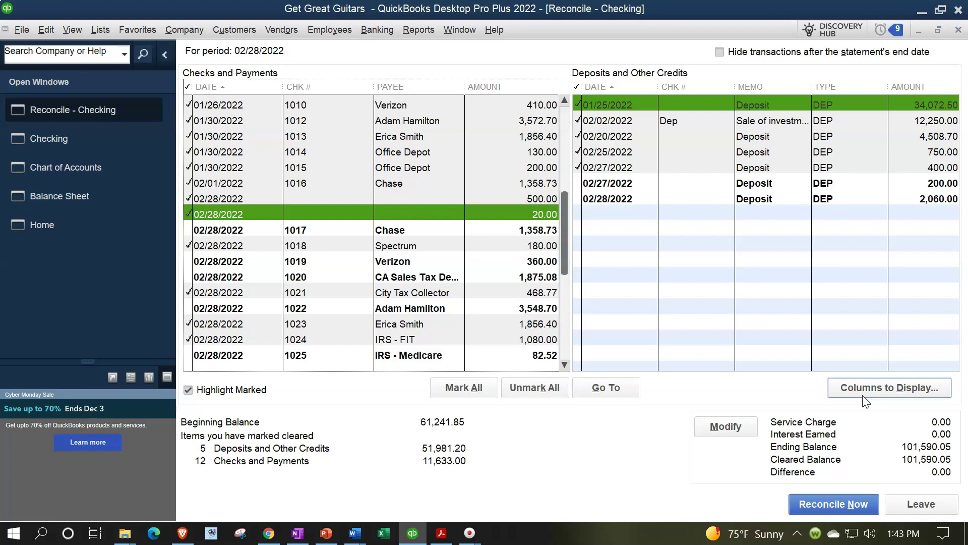
{"action": "left_click", "coordinate": [905, 506]}
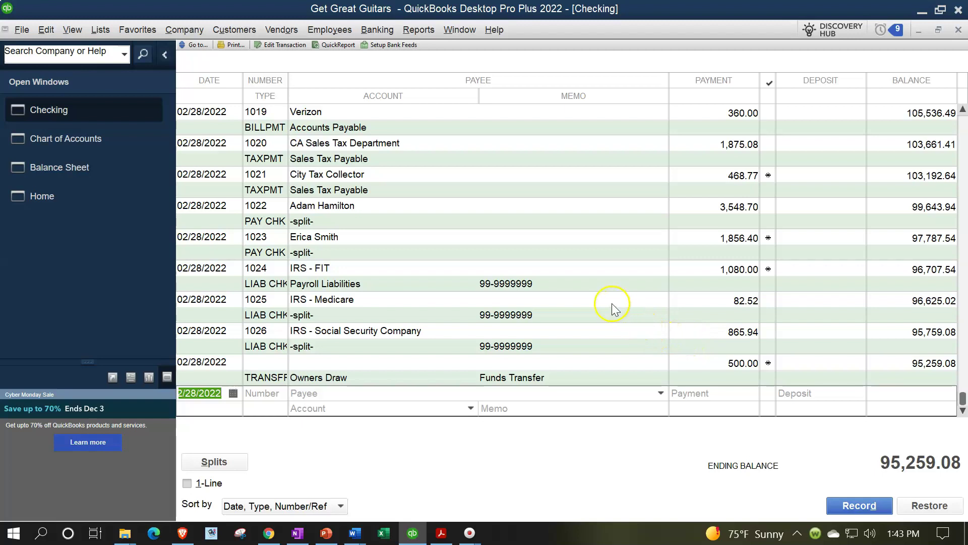
Open the Trial Balance report from the accountant and taxes reports.
{"action": "left_click", "coordinate": [422, 32]}
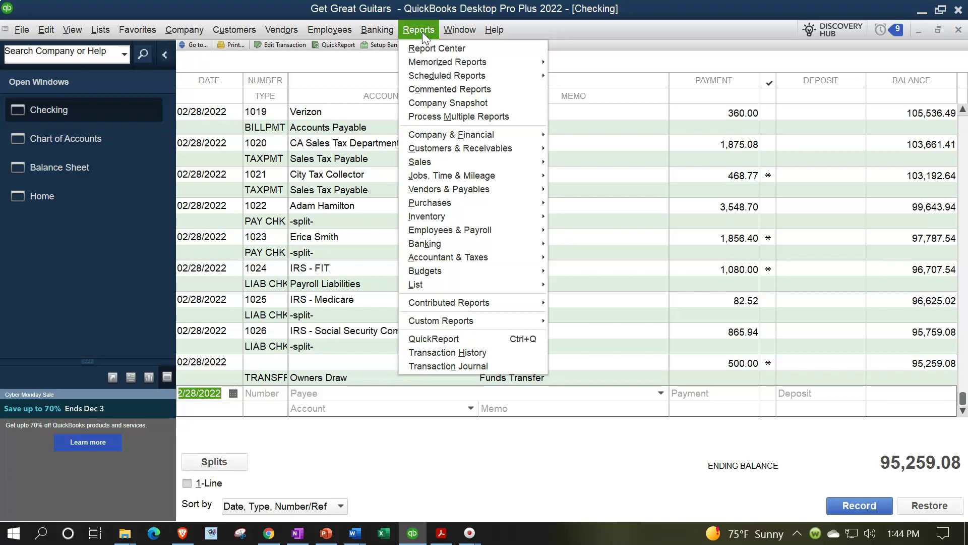
{"action": "mouse_move", "coordinate": [465, 233]}
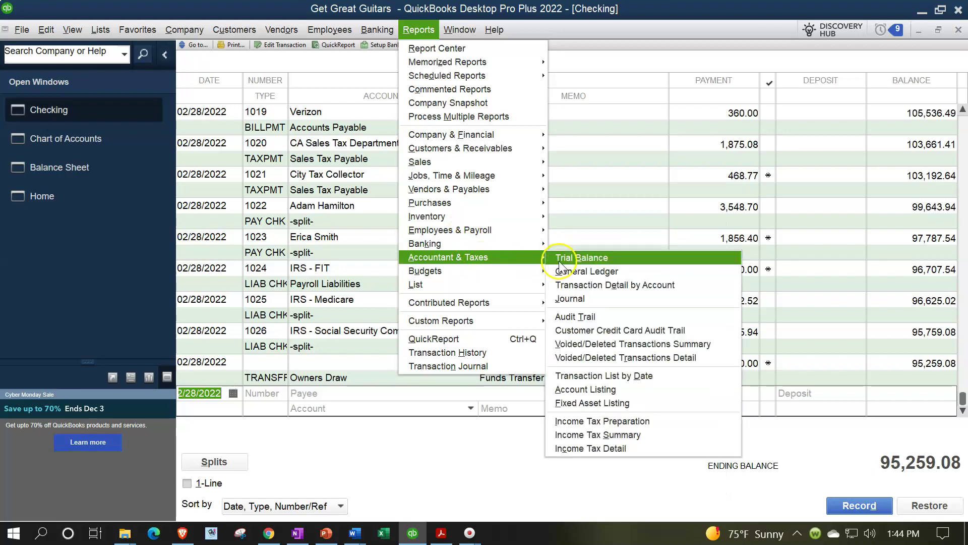
{"action": "left_click", "coordinate": [559, 259]}
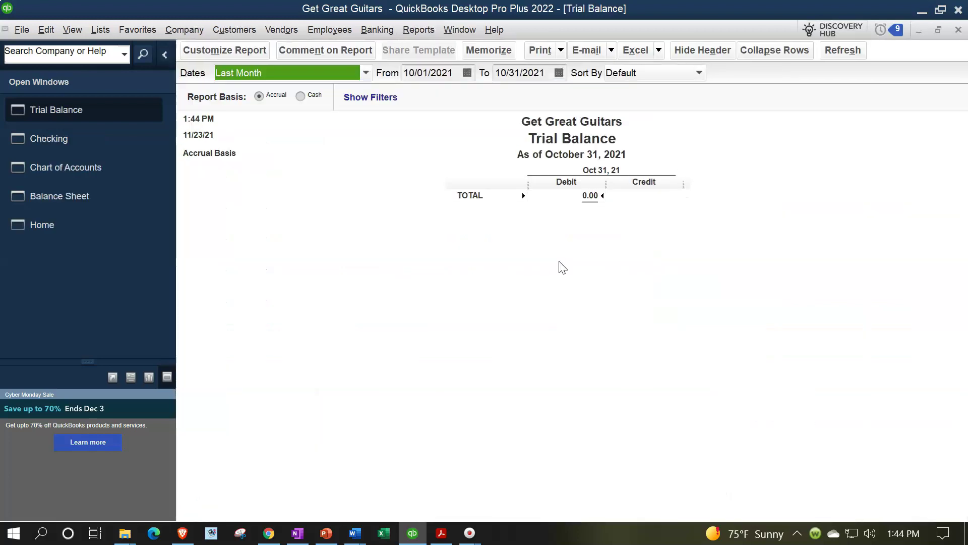
Set the Trial Balance report's date range from 01/01/2022 to 02/28/2022.
{"action": "type", "text": "010122"}
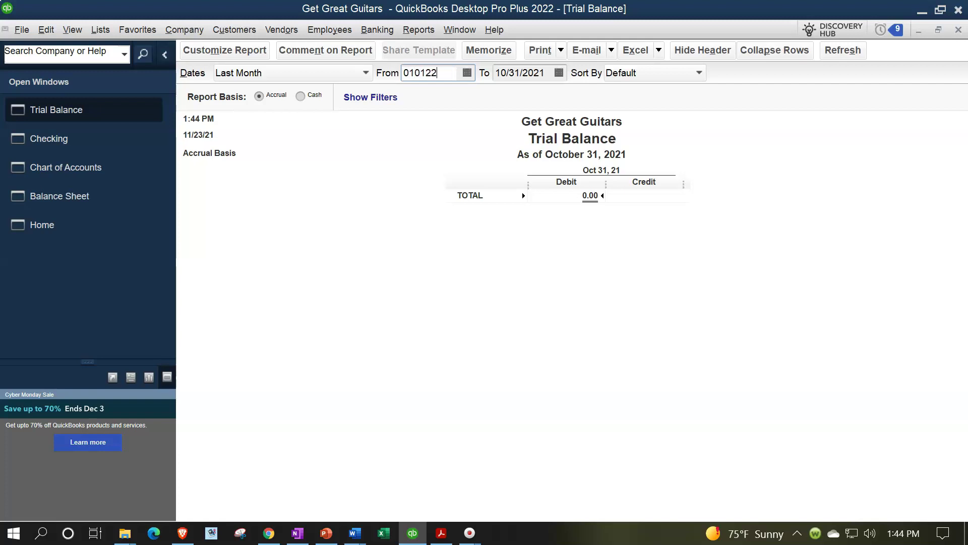
{"action": "key", "text": "Tab"}
{"action": "type", "text": "02/28/202"}
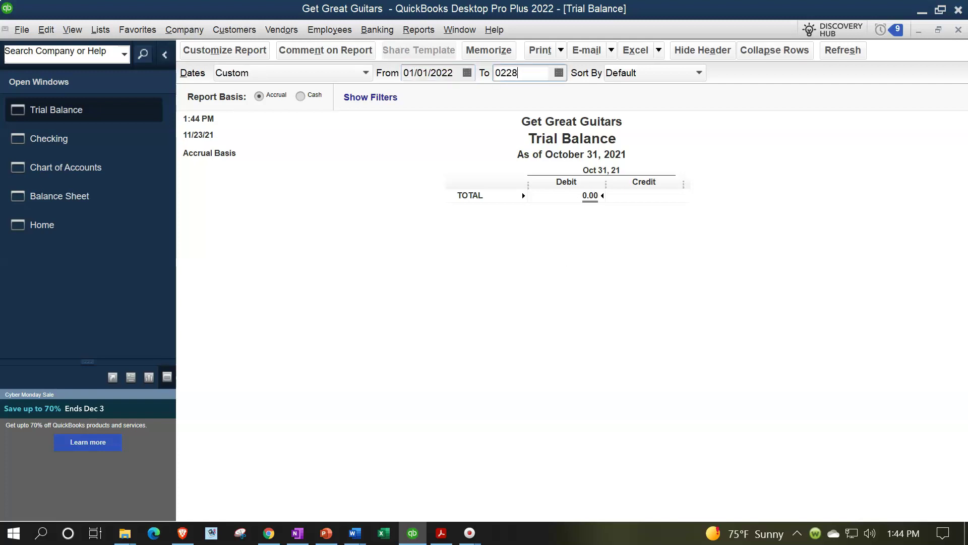
{"action": "key", "text": "Tab"}
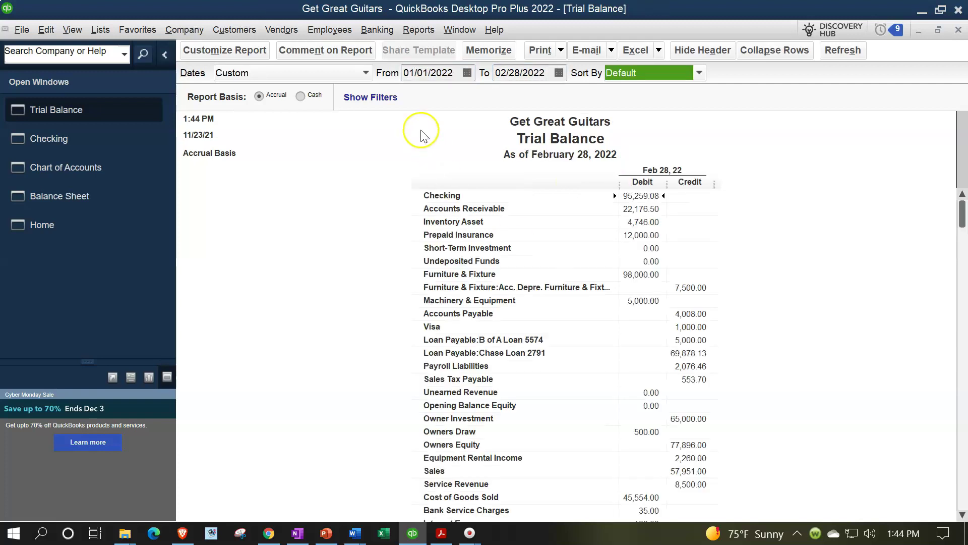
Customize the Trial Balance report by setting the column label font size to 14 and applying the change to the related fonts.
{"action": "left_click", "coordinate": [225, 50]}
{"action": "left_click", "coordinate": [519, 108]}
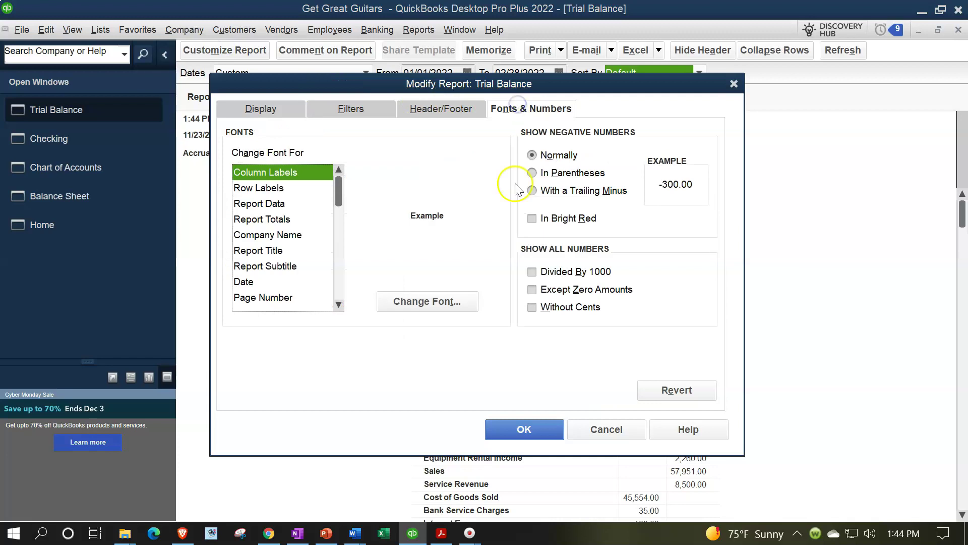
{"action": "left_click", "coordinate": [453, 299]}
{"action": "left_click", "coordinate": [458, 258]}
{"action": "left_click", "coordinate": [437, 259]}
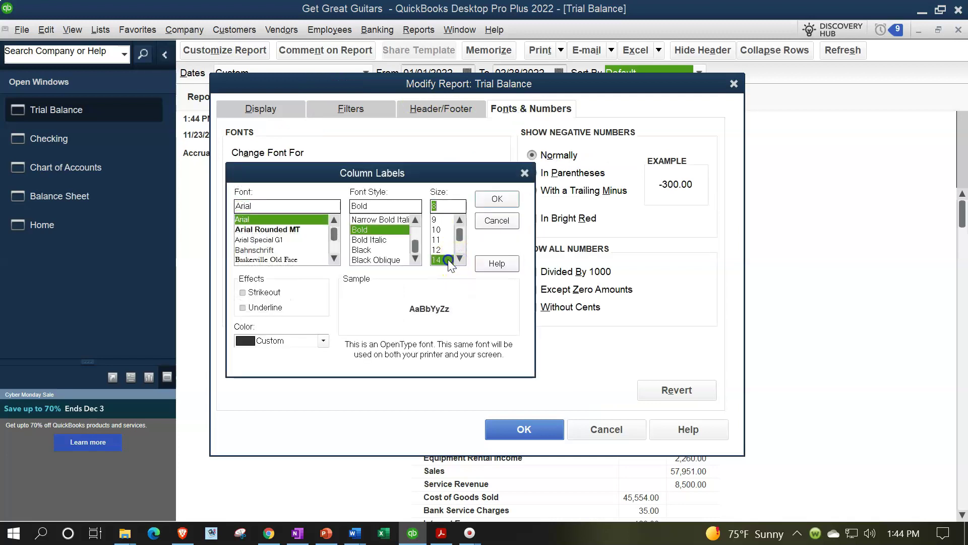
{"action": "left_click", "coordinate": [494, 199]}
{"action": "left_click", "coordinate": [436, 166]}
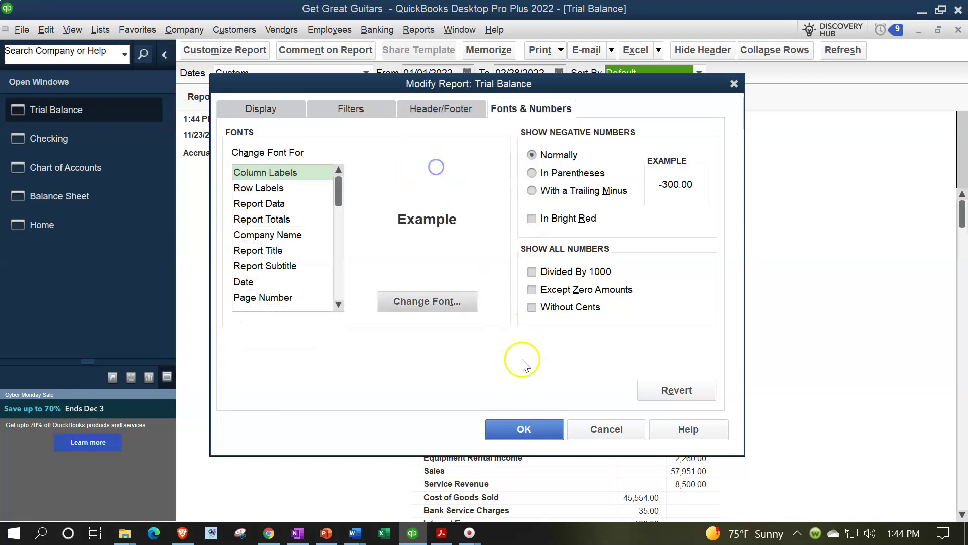
{"action": "left_click", "coordinate": [523, 428]}
Inspect the transactions behind the Bank Service Charges balance, and return to the Trial Balance.
{"action": "scroll", "coordinate": [613, 383], "scroll_direction": "down", "scroll_amount": 5}
{"action": "scroll", "coordinate": [612, 384], "scroll_direction": "down", "scroll_amount": 2}
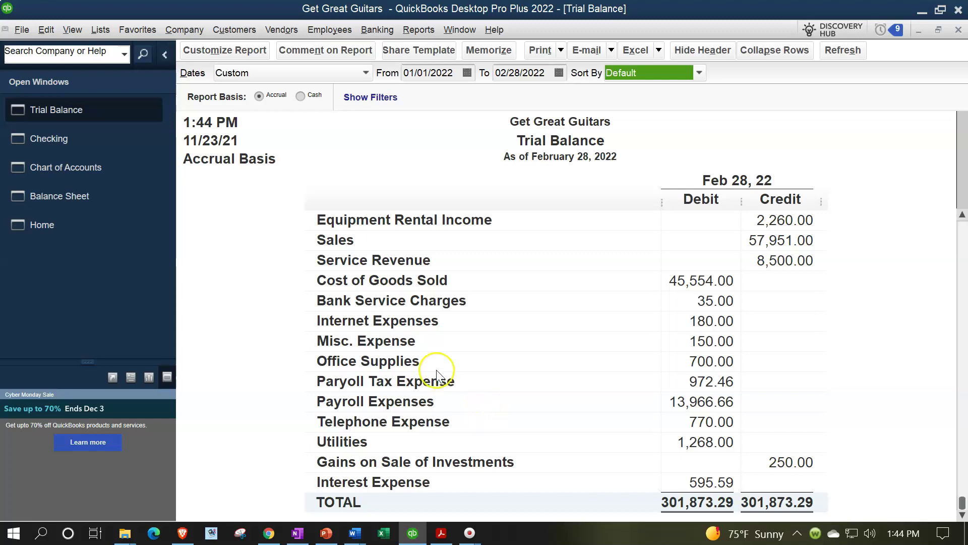
{"action": "left_click", "coordinate": [724, 301]}
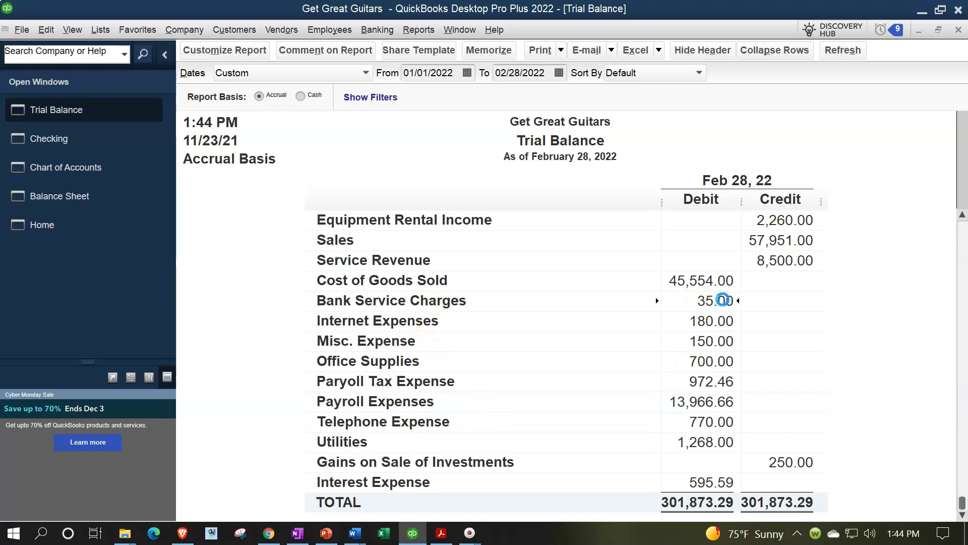
{"action": "double_click", "coordinate": [725, 300]}
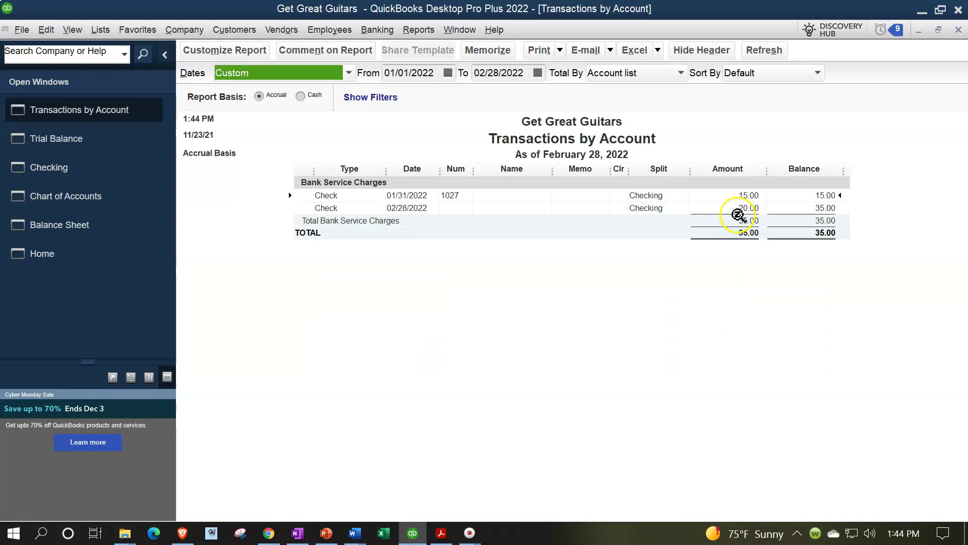
{"action": "left_click", "coordinate": [957, 30]}
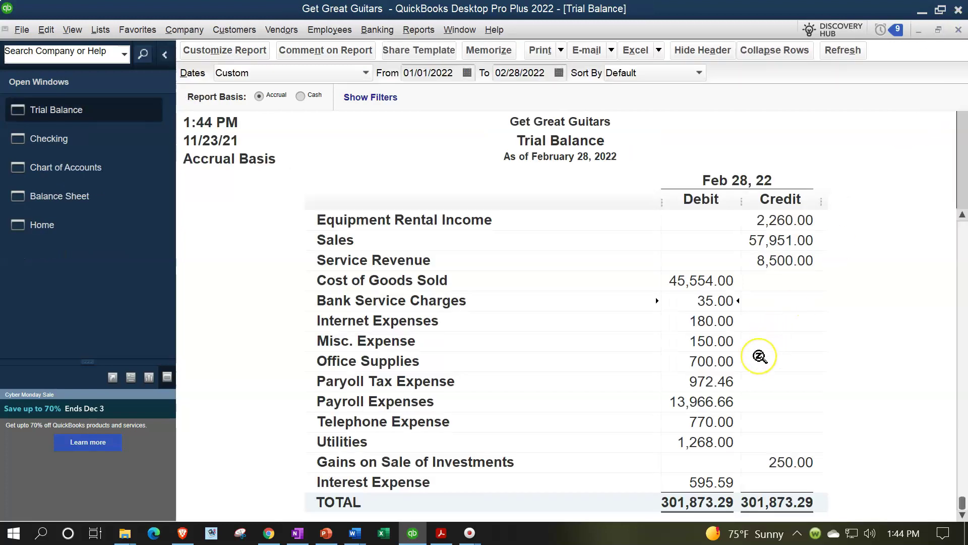
Review the asset and liability accounts in the Trial Balance, and examine the liabilities and equity on the open Balance Sheet.
{"action": "scroll", "coordinate": [772, 353], "scroll_direction": "up", "scroll_amount": 3}
{"action": "scroll", "coordinate": [760, 356], "scroll_direction": "up", "scroll_amount": 3}
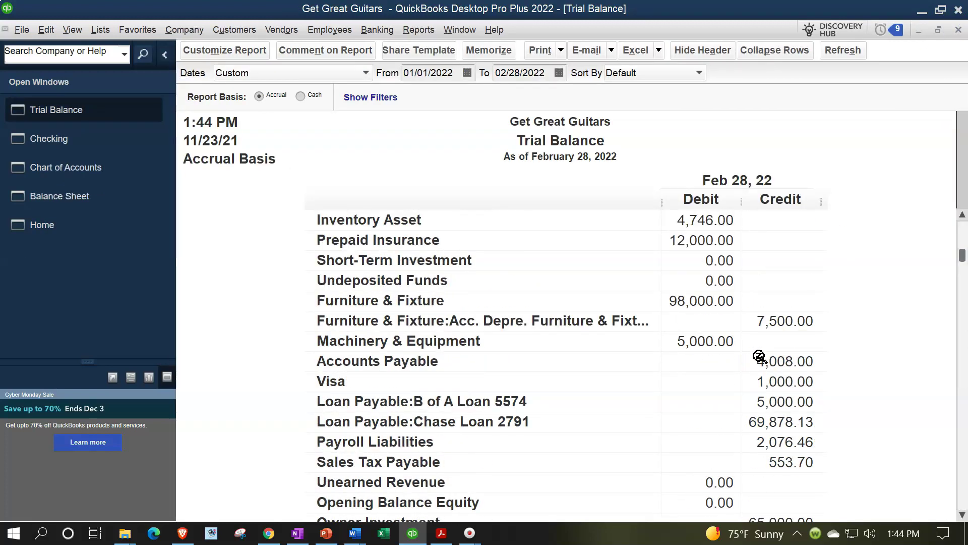
{"action": "scroll", "coordinate": [759, 357], "scroll_direction": "up", "scroll_amount": 1}
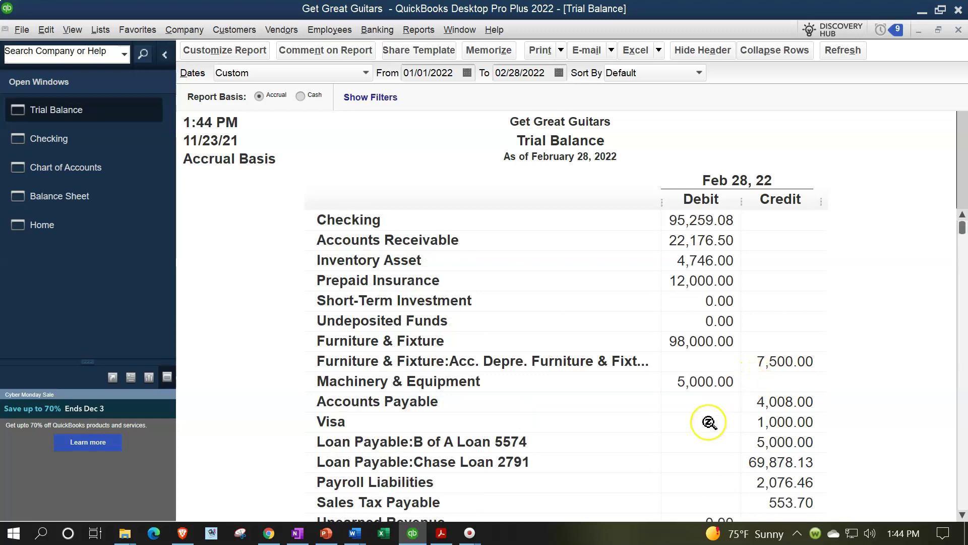
{"action": "scroll", "coordinate": [709, 423], "scroll_direction": "down", "scroll_amount": 2}
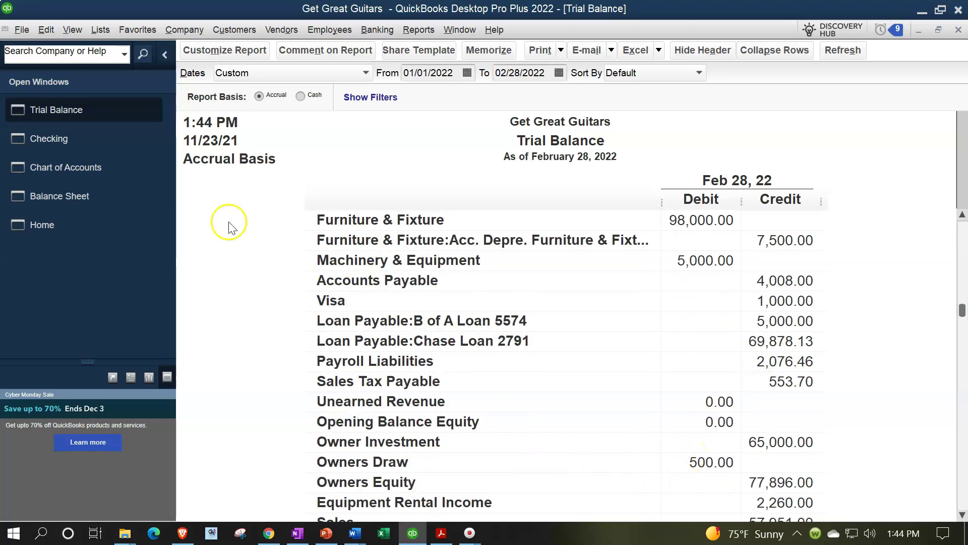
{"action": "left_click", "coordinate": [95, 198]}
{"action": "scroll", "coordinate": [574, 348], "scroll_direction": "down", "scroll_amount": 5}
{"action": "scroll", "coordinate": [579, 351], "scroll_direction": "down", "scroll_amount": 5}
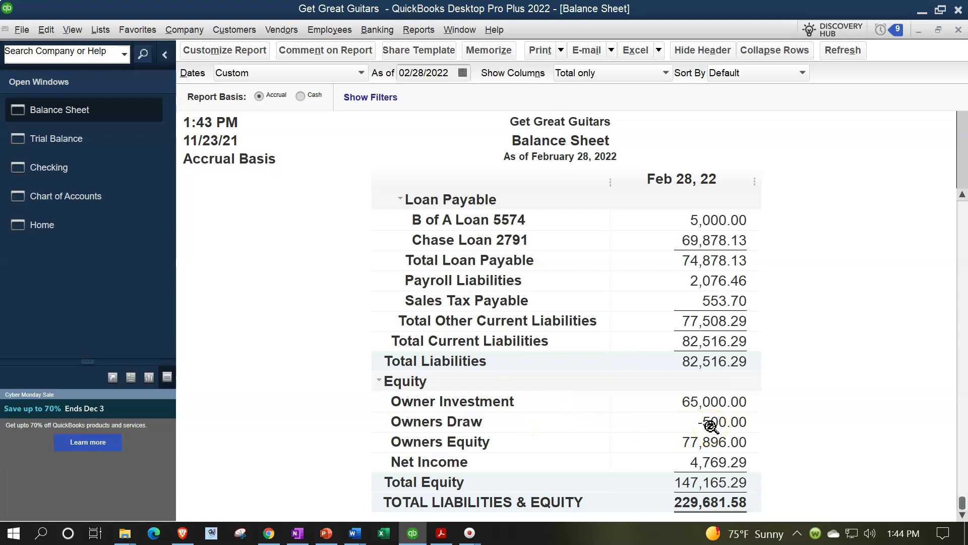
Return to the Trial Balance report and check the debit balance of the Checking account.
{"action": "left_click", "coordinate": [55, 139]}
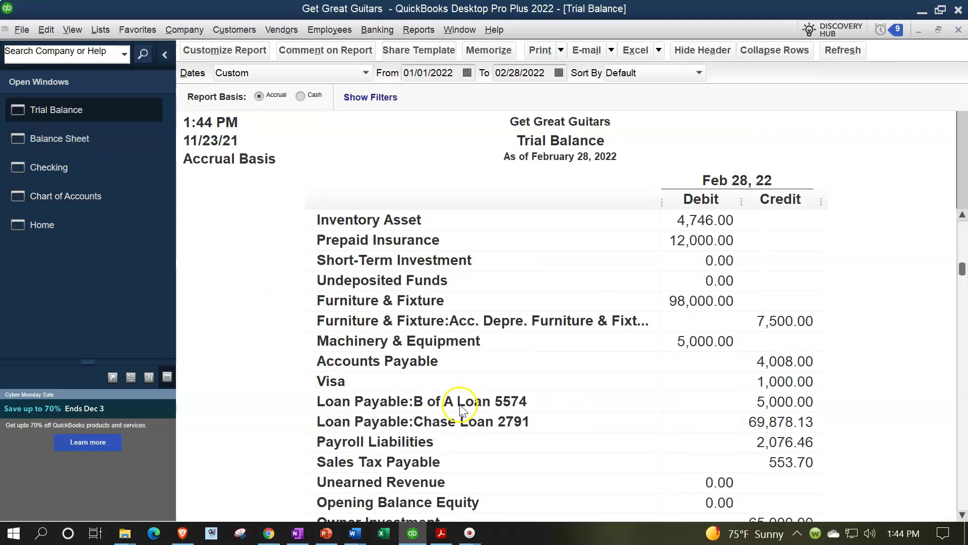
{"action": "scroll", "coordinate": [459, 409], "scroll_direction": "up", "scroll_amount": 2}
{"action": "left_click", "coordinate": [690, 224]}
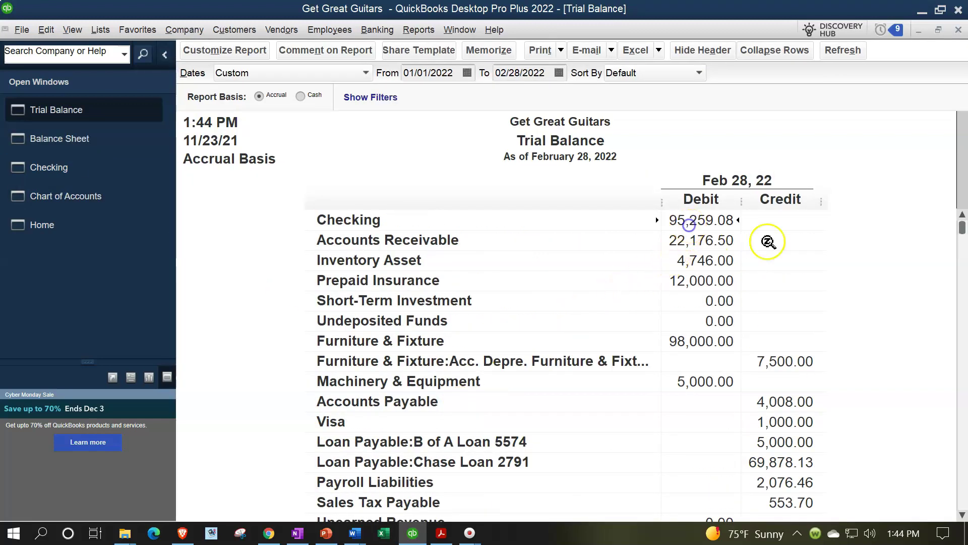